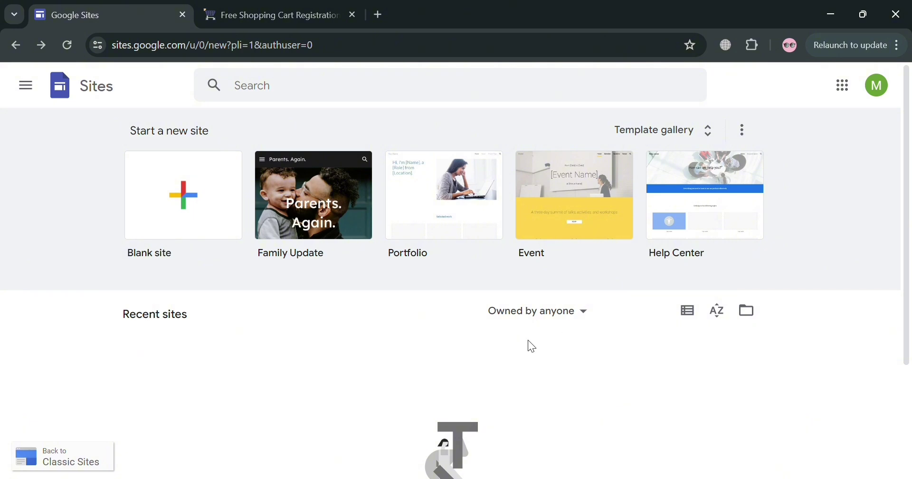
Start a new blank Google Sites site
{"action": "scroll", "coordinate": [528, 341], "scroll_direction": "down", "scroll_amount": 5}
{"action": "scroll", "coordinate": [528, 341], "scroll_direction": "up", "scroll_amount": 5}
{"action": "left_click", "coordinate": [28, 89]}
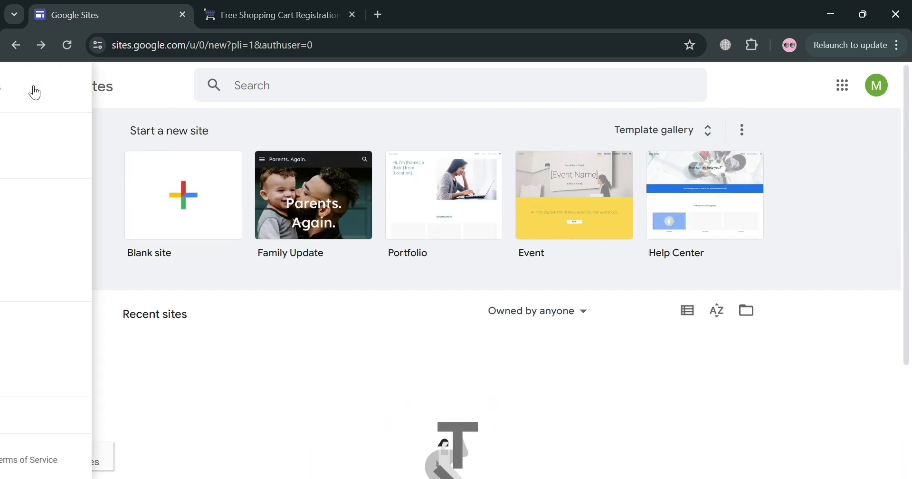
{"action": "left_click", "coordinate": [282, 410]}
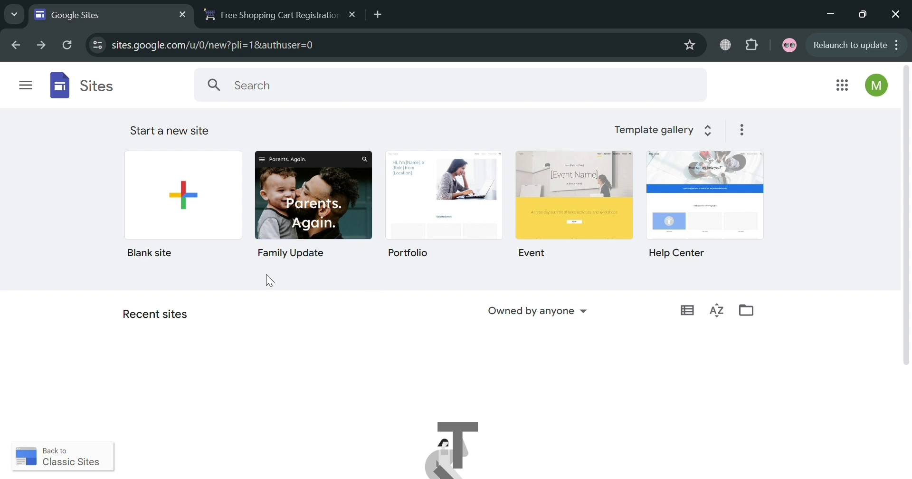
{"action": "left_click", "coordinate": [208, 218]}
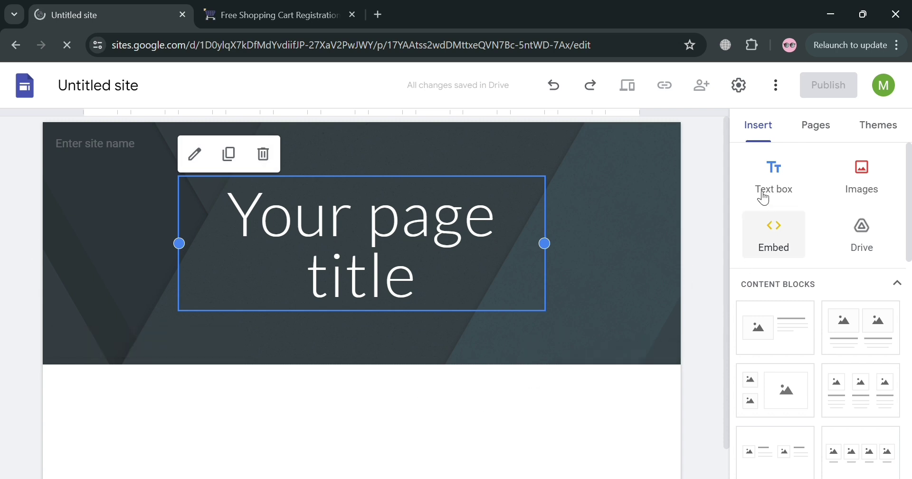
Skip the intro tour and replace the placeholder page title with 'Thrift Shop 2.0'
{"action": "left_click", "coordinate": [337, 261]}
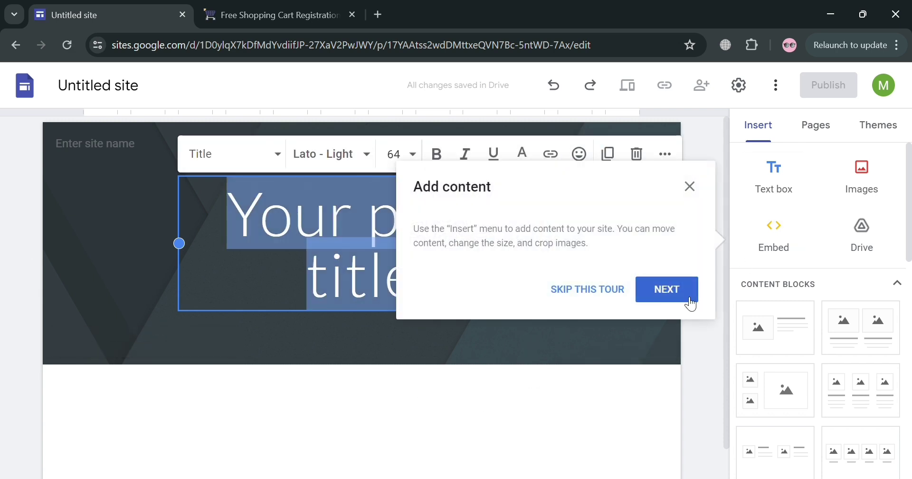
{"action": "left_click", "coordinate": [616, 306]}
{"action": "left_click", "coordinate": [423, 246]}
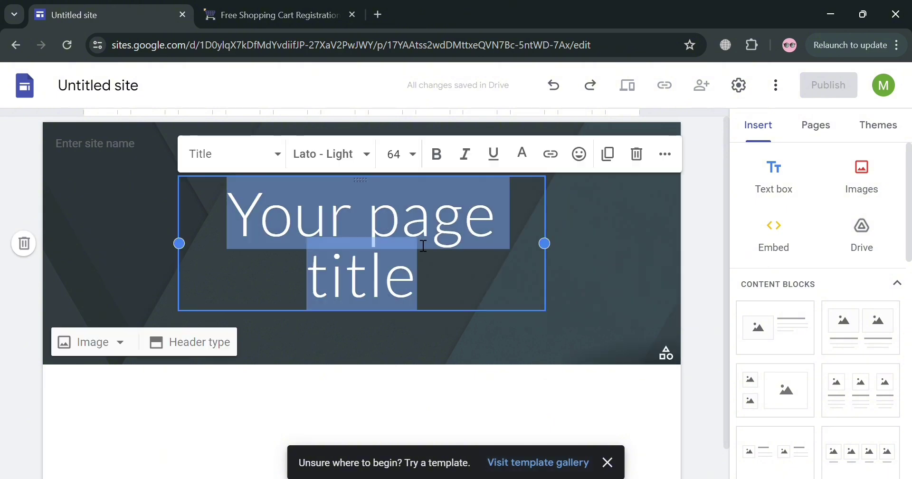
{"action": "triple_click", "coordinate": [423, 245]}
{"action": "type", "text": "Thrift Shop 2.0"}
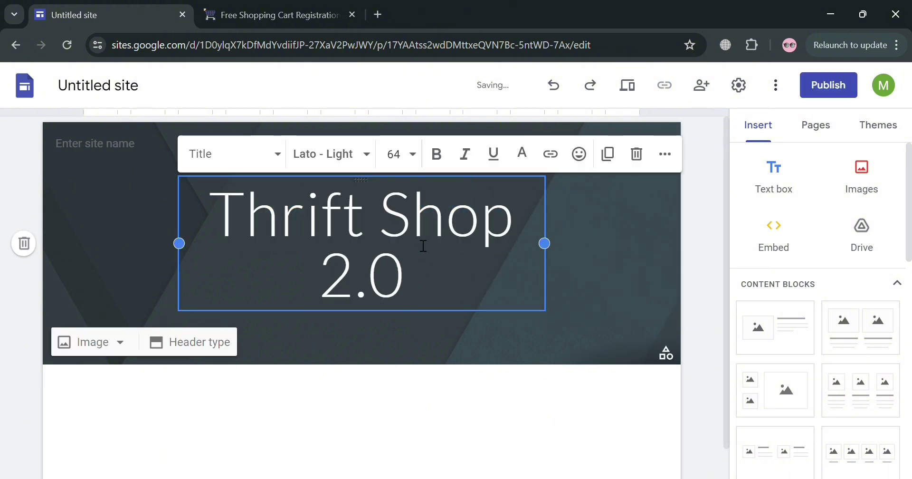
Set the title font to Amatic SC, replacing the briefly tried Caveat
{"action": "left_click", "coordinate": [278, 154]}
{"action": "left_click", "coordinate": [350, 157]}
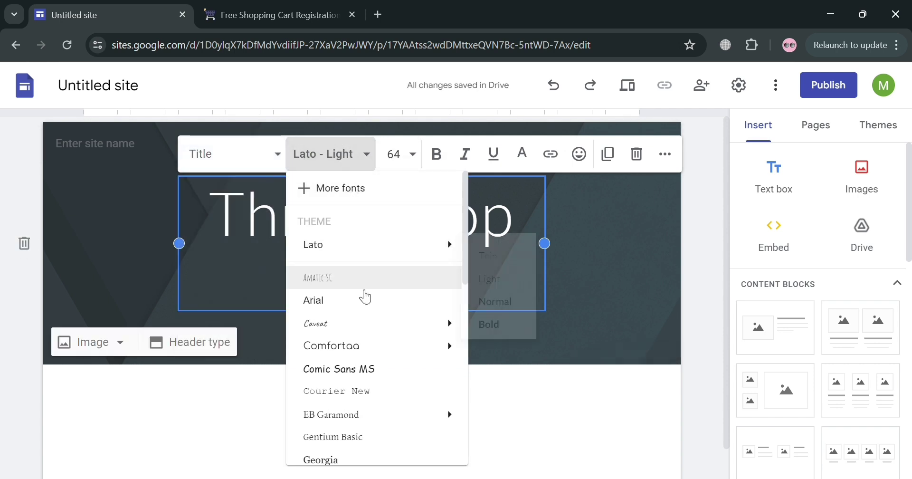
{"action": "left_click", "coordinate": [373, 330]}
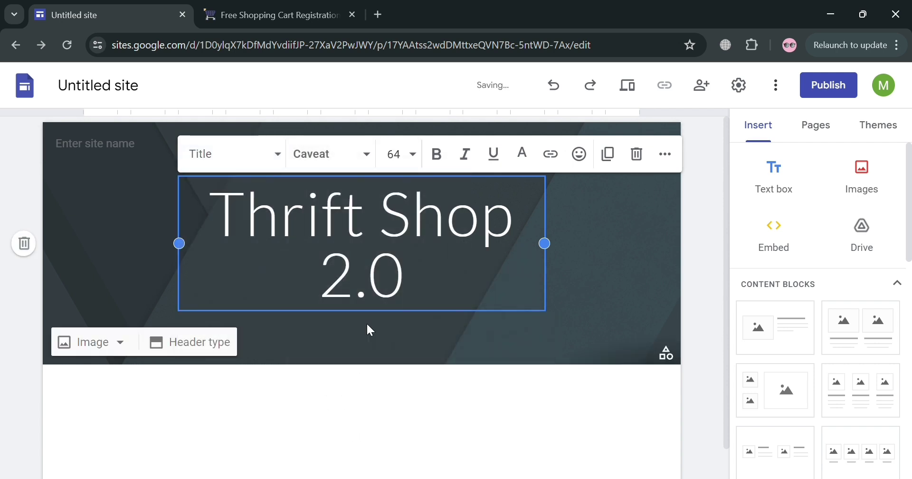
{"action": "left_click_drag", "start_coordinate": [396, 303], "coordinate": [414, 268]}
{"action": "left_click", "coordinate": [225, 211]}
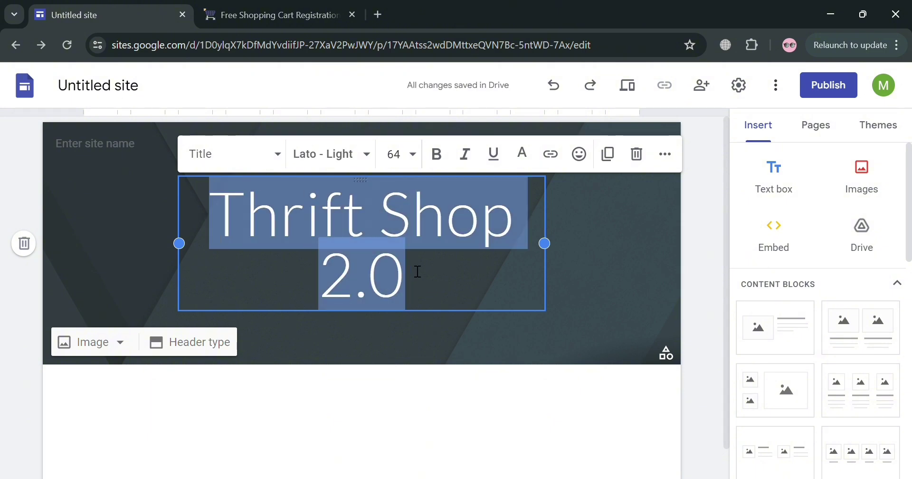
{"action": "left_click", "coordinate": [369, 153]}
{"action": "mouse_move", "coordinate": [371, 326]}
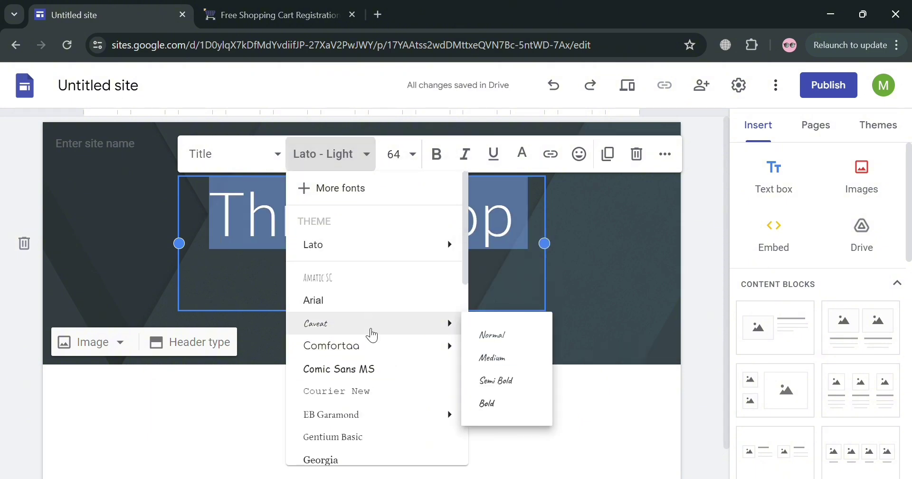
{"action": "left_click", "coordinate": [369, 278]}
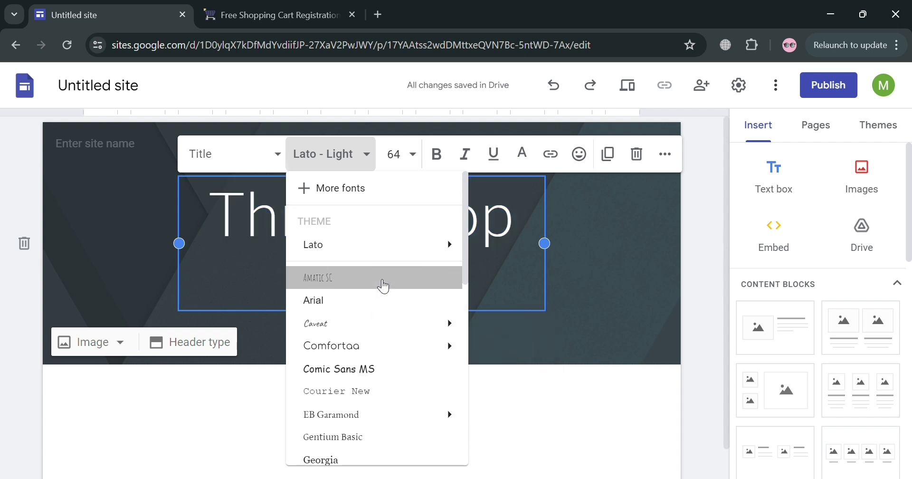
{"action": "left_click", "coordinate": [434, 427]}
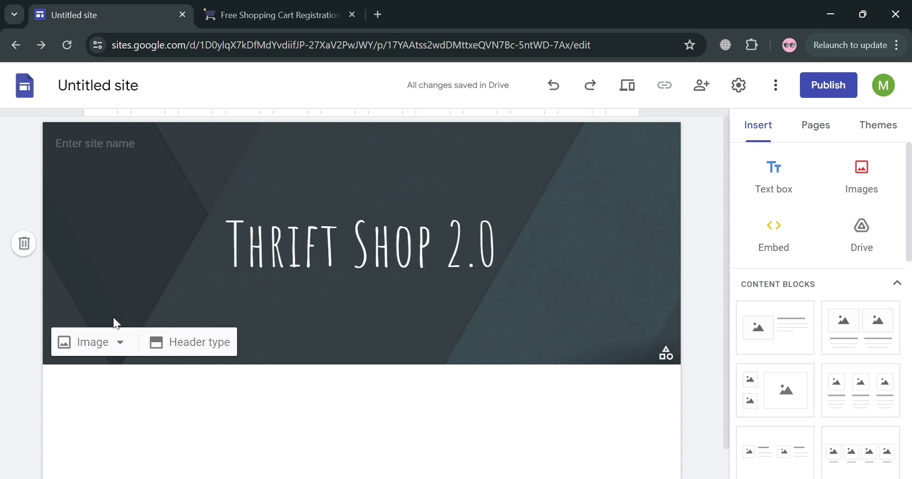
Set the header background to a clothing-rack photo from a Google Images search for 'thrift store background'
{"action": "left_click", "coordinate": [106, 341]}
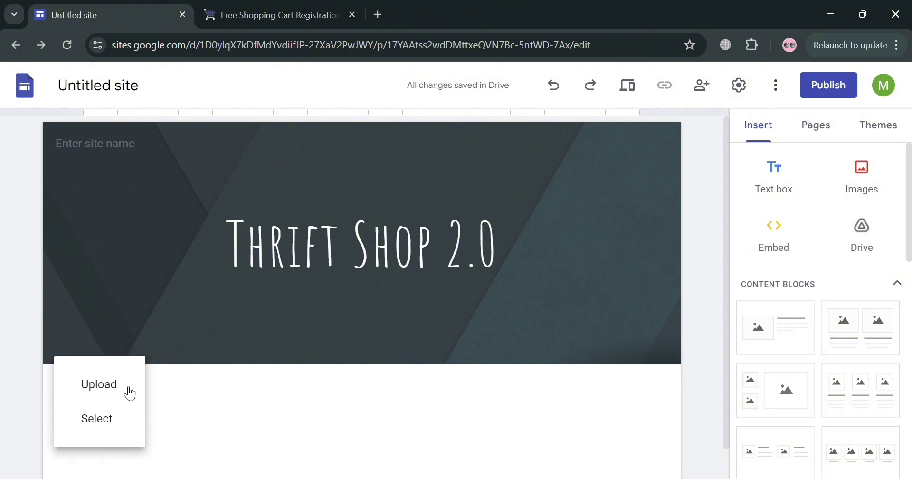
{"action": "left_click", "coordinate": [98, 417]}
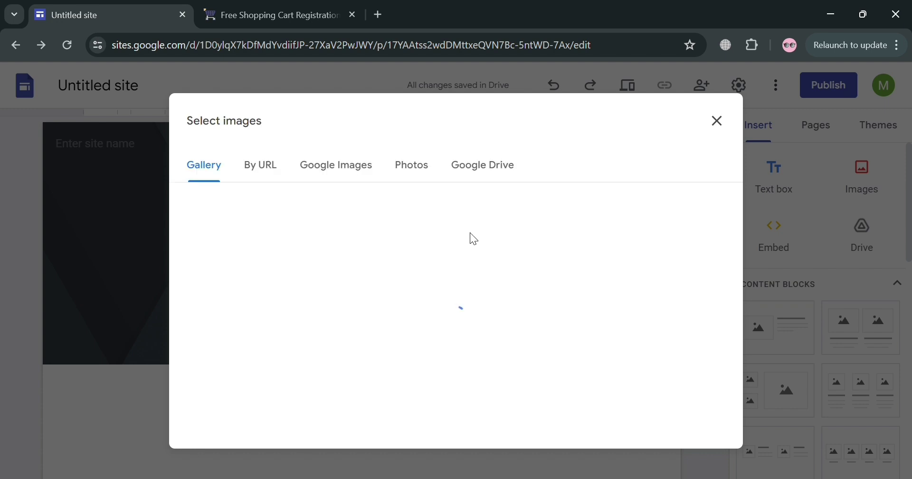
{"action": "left_click", "coordinate": [358, 177]}
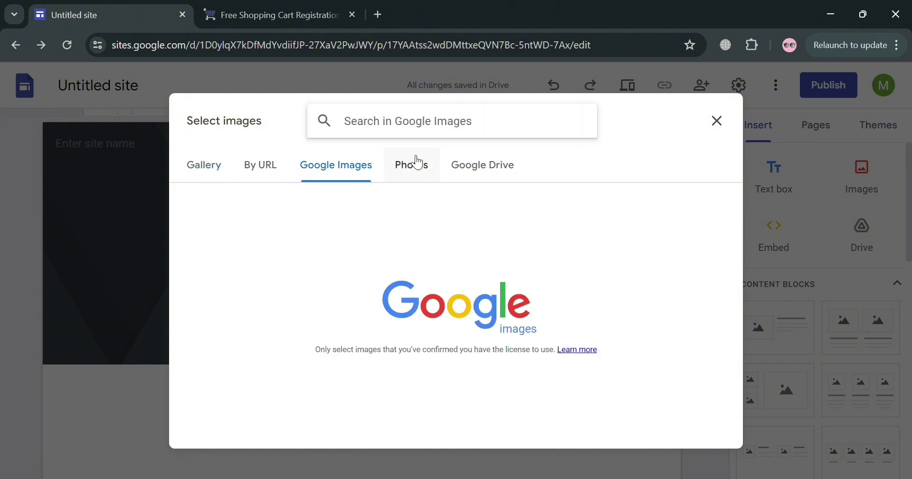
{"action": "type", "text": "thrift store"}
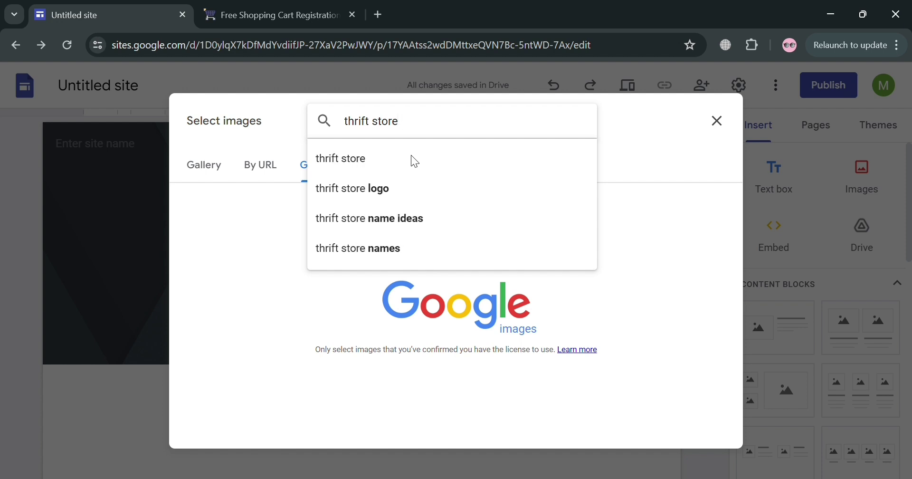
{"action": "type", "text": " bac"}
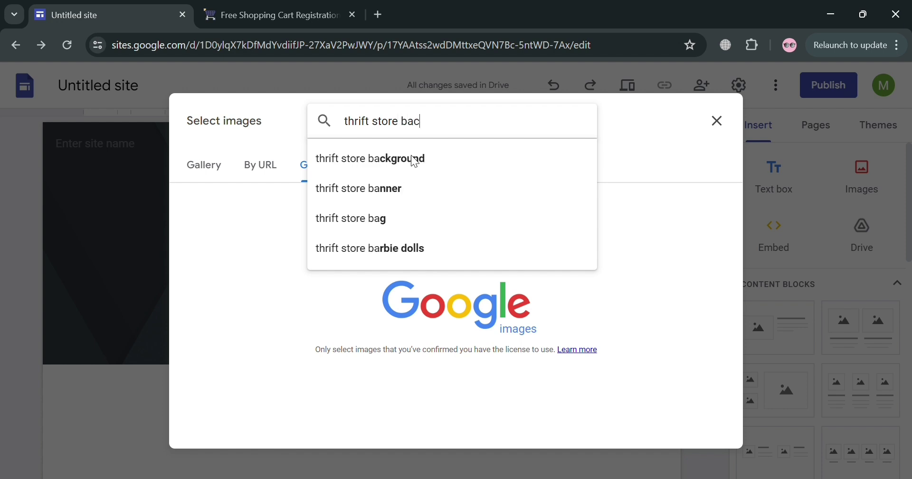
{"action": "type", "text": "kground"}
{"action": "key", "text": "Return"}
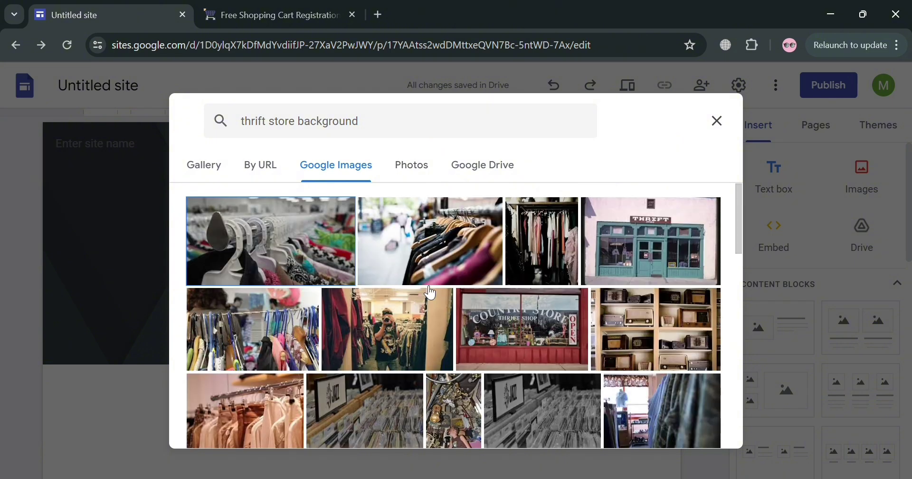
{"action": "scroll", "coordinate": [540, 320], "scroll_direction": "down", "scroll_amount": 3}
{"action": "scroll", "coordinate": [542, 322], "scroll_direction": "down", "scroll_amount": 2}
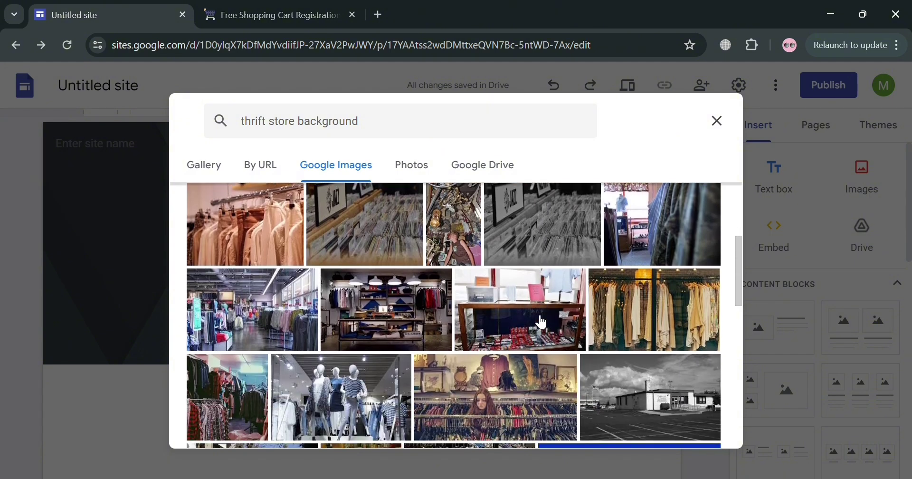
{"action": "left_click", "coordinate": [663, 306]}
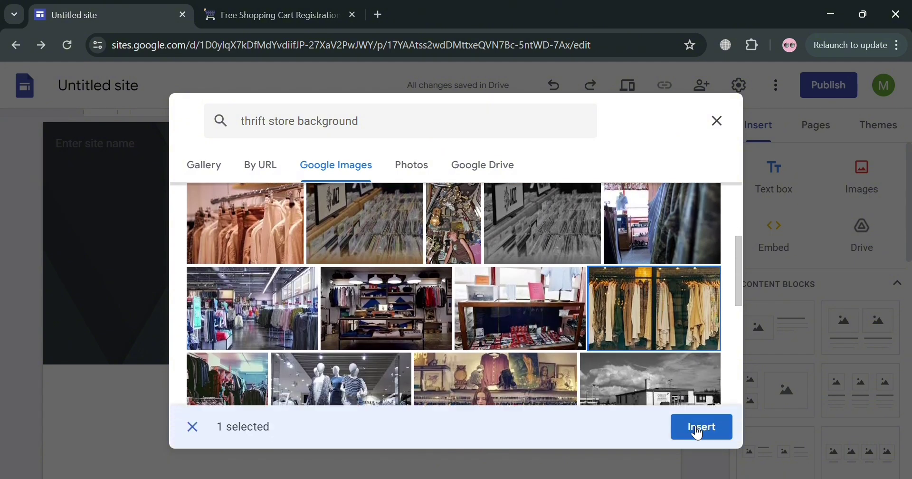
{"action": "left_click", "coordinate": [701, 435]}
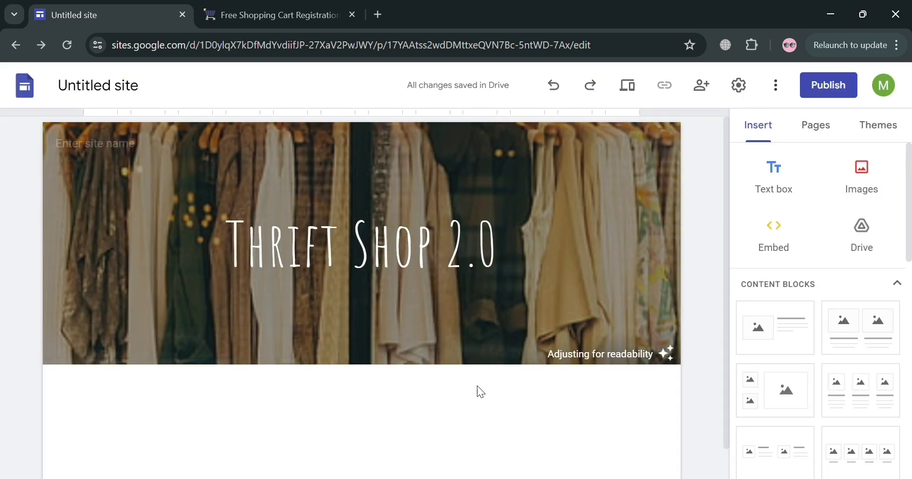
Enter 'Thrifty' as the site name in the header
{"action": "left_click", "coordinate": [97, 143]}
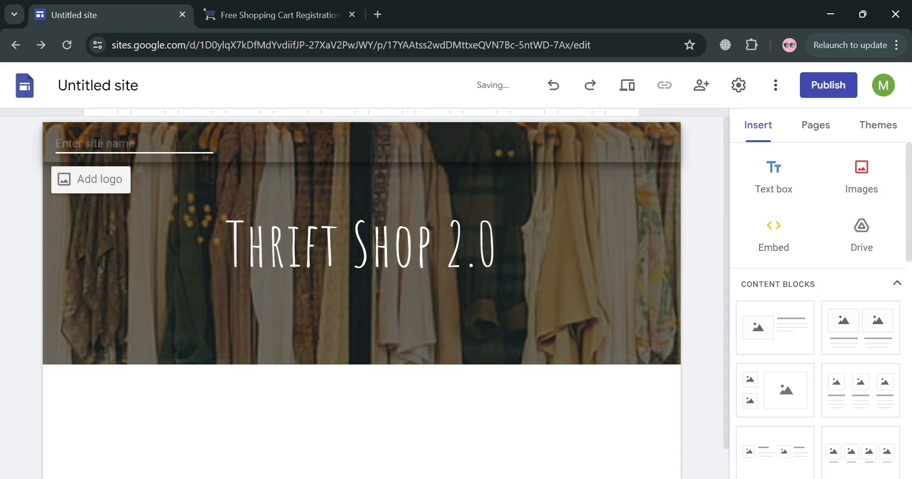
{"action": "type", "text": "T"}
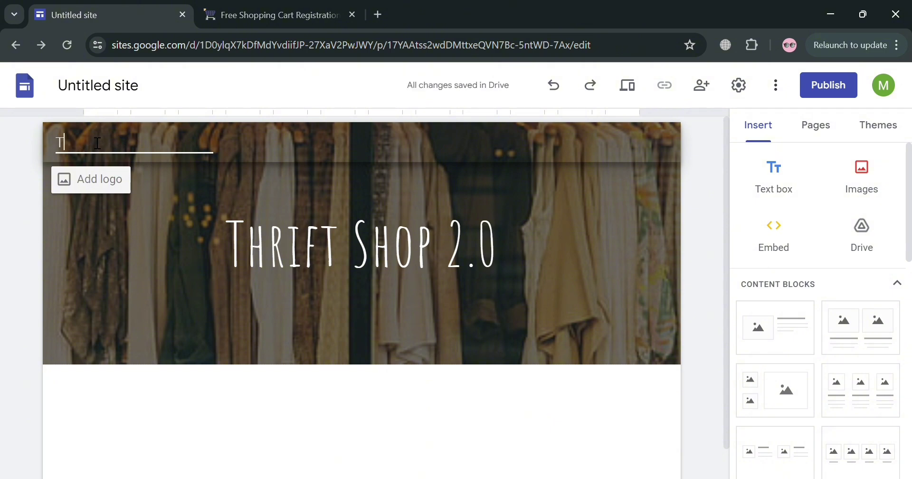
{"action": "type", "text": "hi"}
{"action": "type", "text": "ift"}
{"action": "type", "text": "y"}
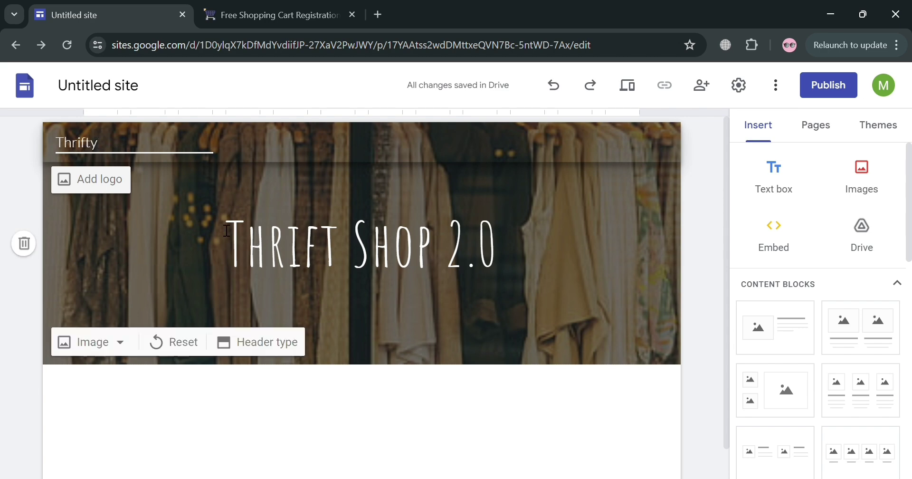
{"action": "left_click", "coordinate": [378, 403]}
{"action": "scroll", "coordinate": [379, 403], "scroll_direction": "down", "scroll_amount": 1}
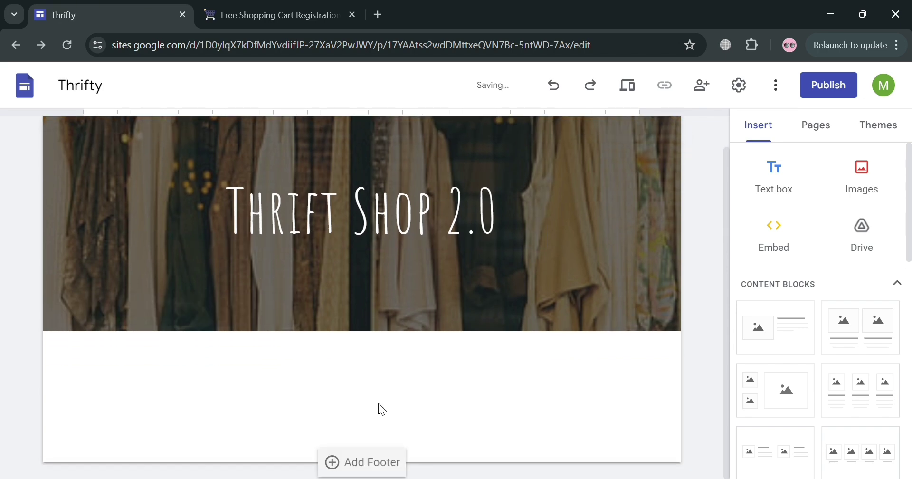
{"action": "scroll", "coordinate": [850, 363], "scroll_direction": "down", "scroll_amount": 2}
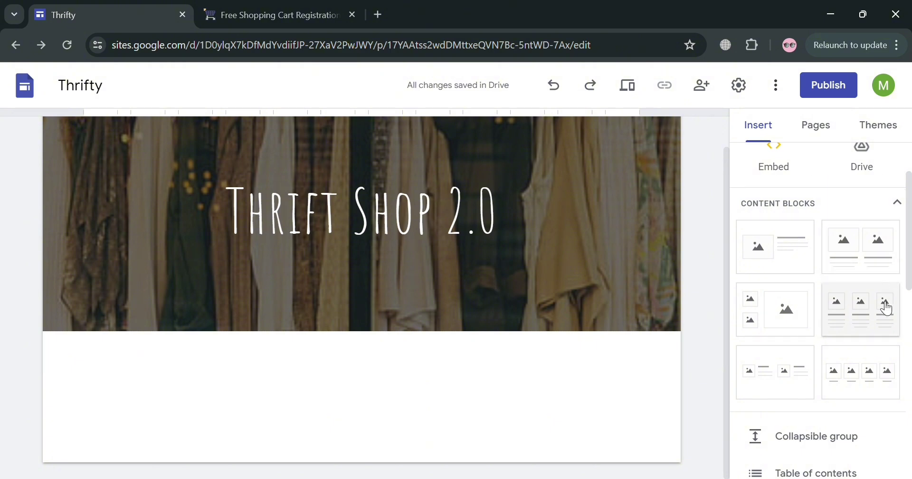
Add a three-column image block below the header and pick an image for its first card
{"action": "left_click", "coordinate": [860, 307]}
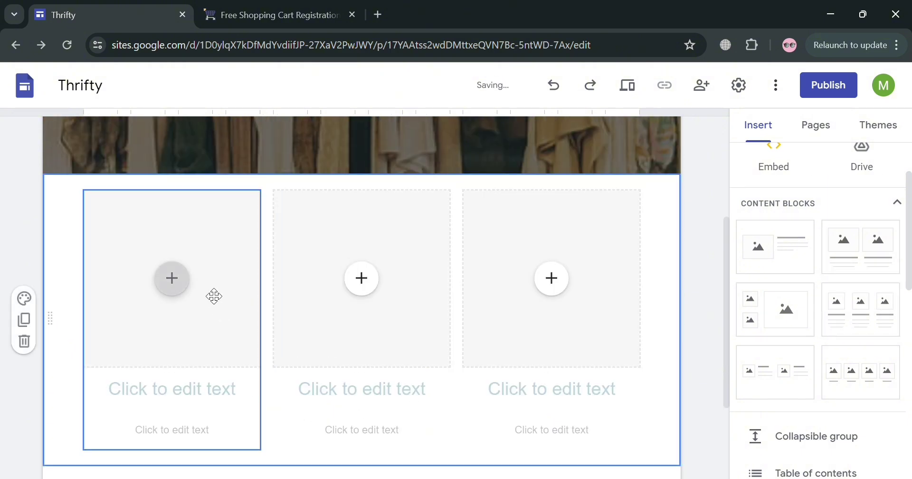
{"action": "left_click", "coordinate": [183, 287]}
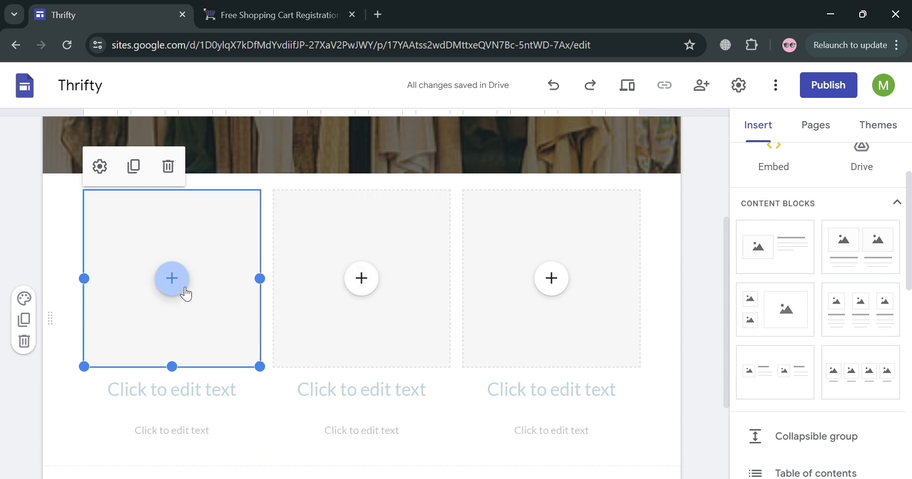
{"action": "left_click", "coordinate": [186, 294]}
{"action": "left_click", "coordinate": [219, 326]}
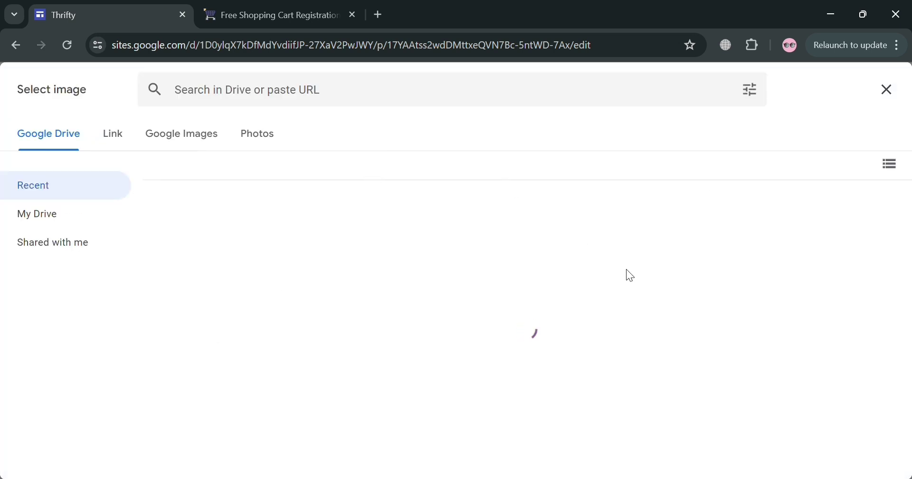
Search Google Images for 'Aesthetic shirt' and insert the Winter Classic shirt
{"action": "left_click", "coordinate": [198, 126]}
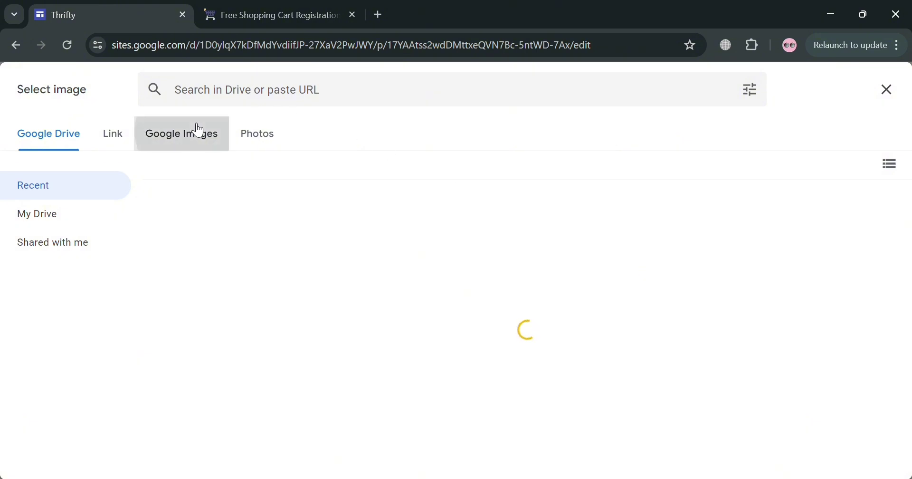
{"action": "left_click", "coordinate": [488, 93]}
{"action": "type", "text": "Aesthetic shirt"}
{"action": "key", "text": "Return"}
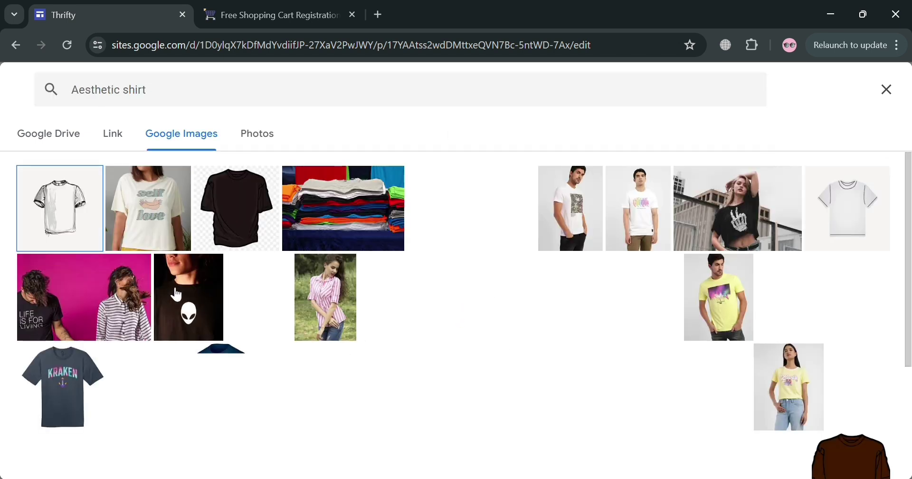
{"action": "scroll", "coordinate": [268, 401], "scroll_direction": "down", "scroll_amount": 2}
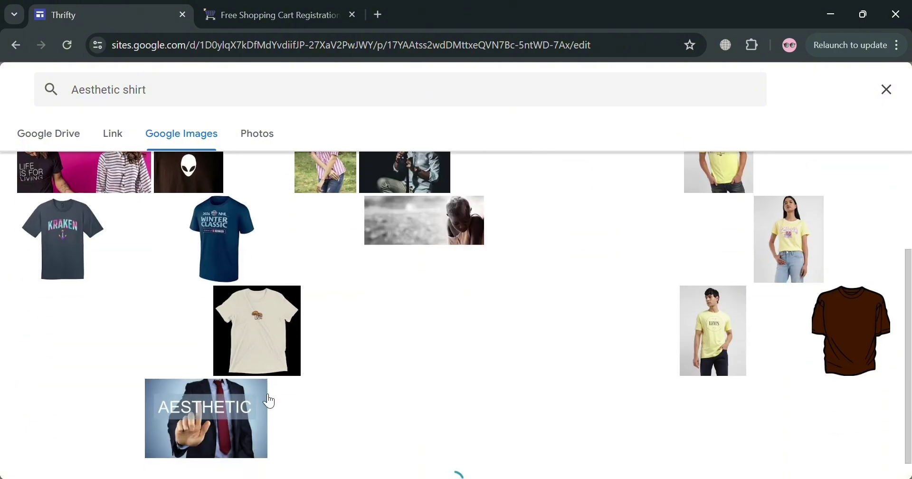
{"action": "left_click", "coordinate": [204, 271]}
{"action": "left_click", "coordinate": [892, 462]}
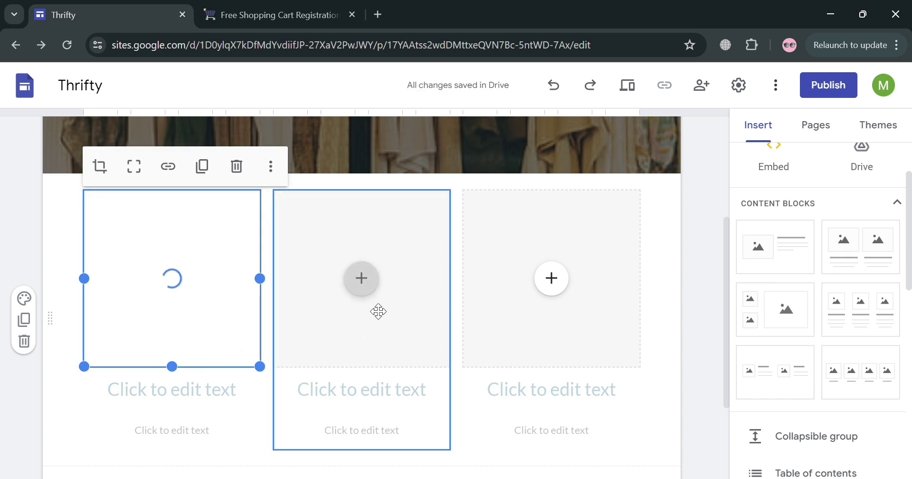
Insert a navy hoodie from a 'Jacket aesthetic' Google Images search into the second card
{"action": "left_click", "coordinate": [362, 279]}
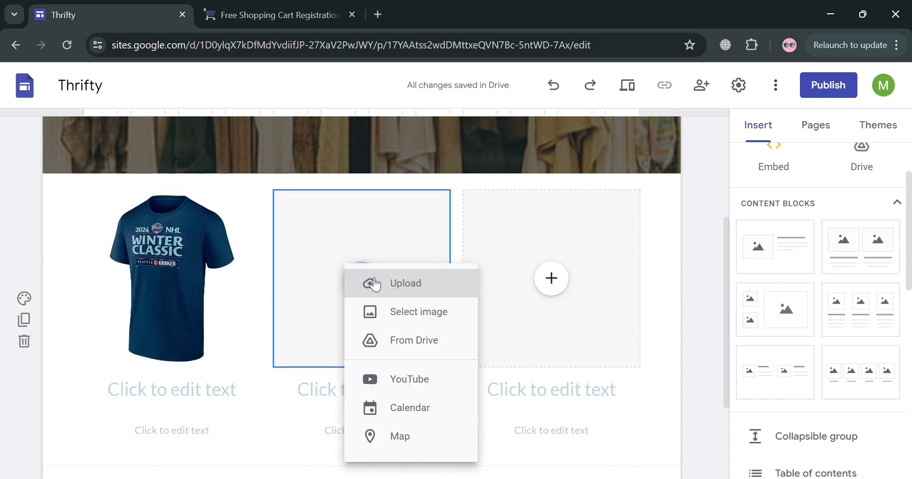
{"action": "left_click", "coordinate": [420, 327]}
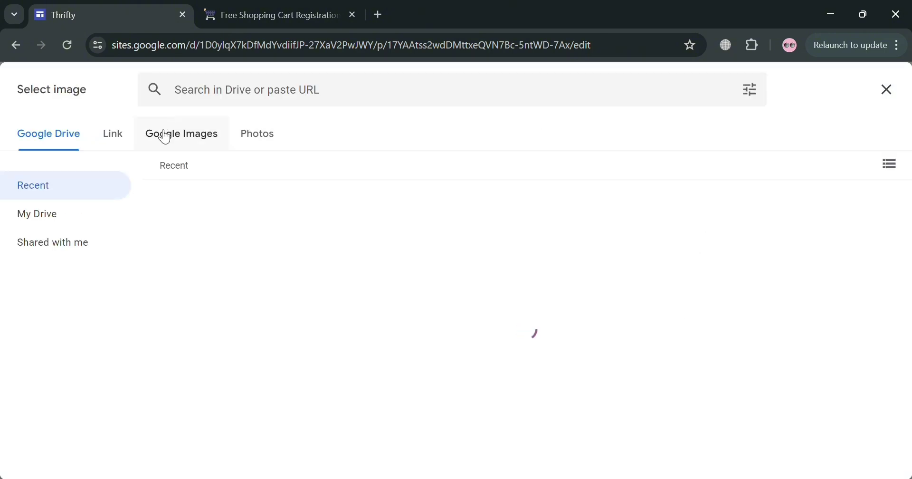
{"action": "left_click", "coordinate": [165, 139]}
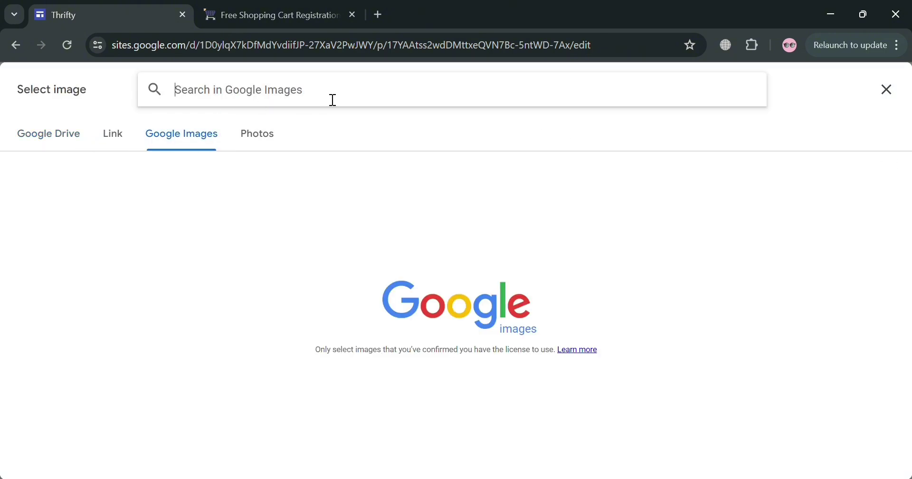
{"action": "type", "text": "Jacket"}
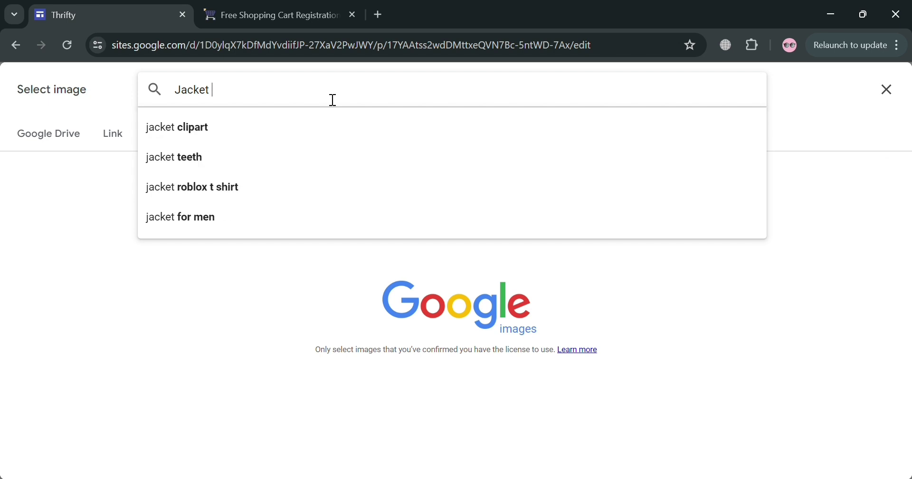
{"action": "type", "text": " aesthetic"}
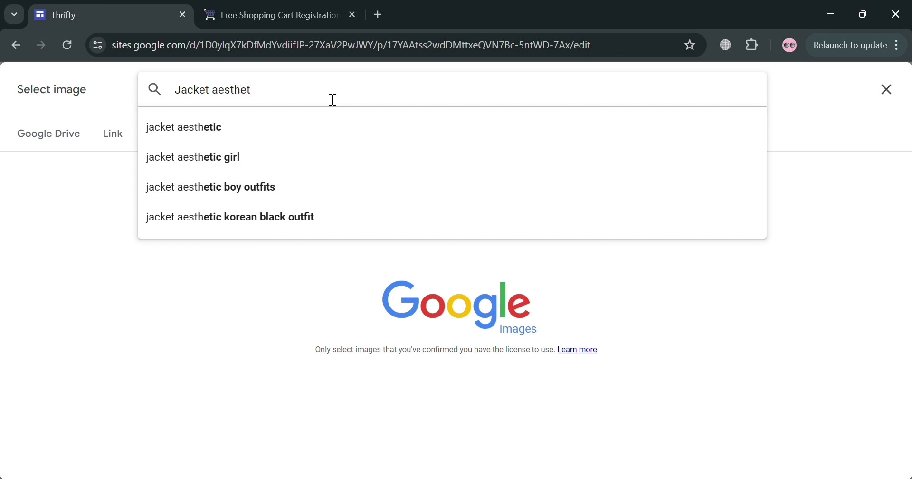
{"action": "key", "text": "Return"}
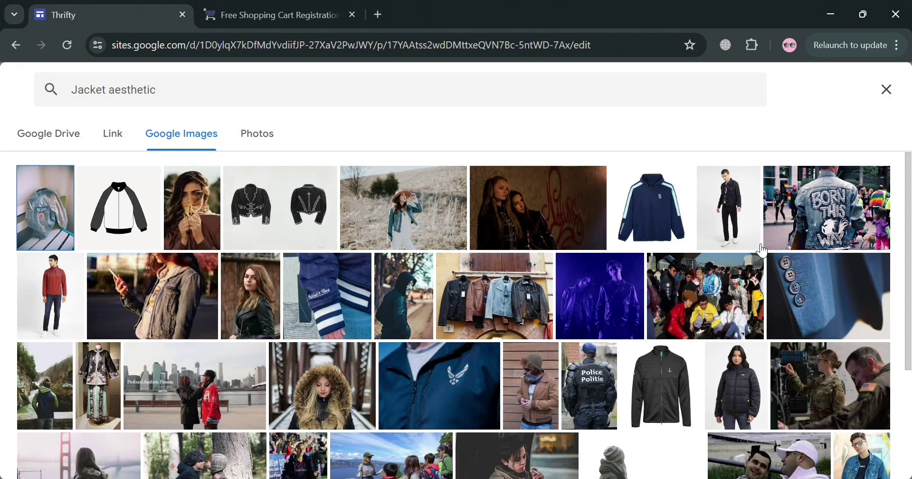
{"action": "left_click", "coordinate": [681, 221]}
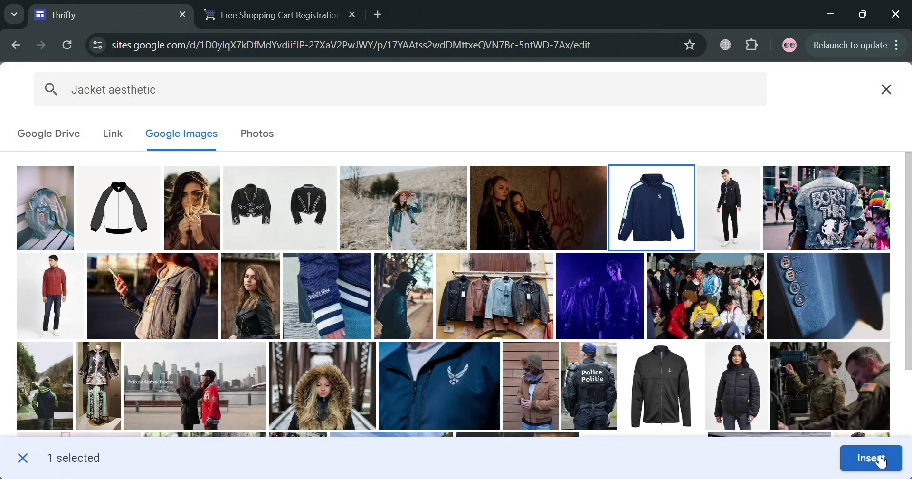
{"action": "left_click", "coordinate": [879, 459]}
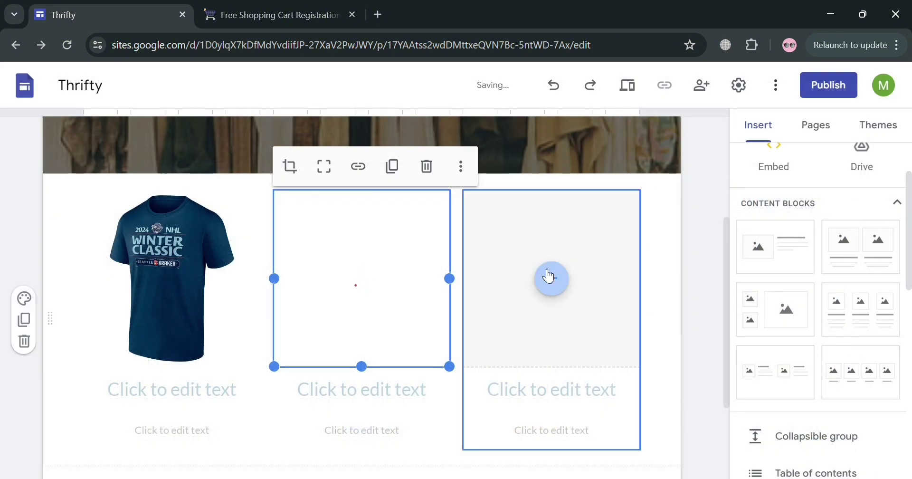
Fill the third card with the cream sweater image
{"action": "left_click", "coordinate": [546, 272]}
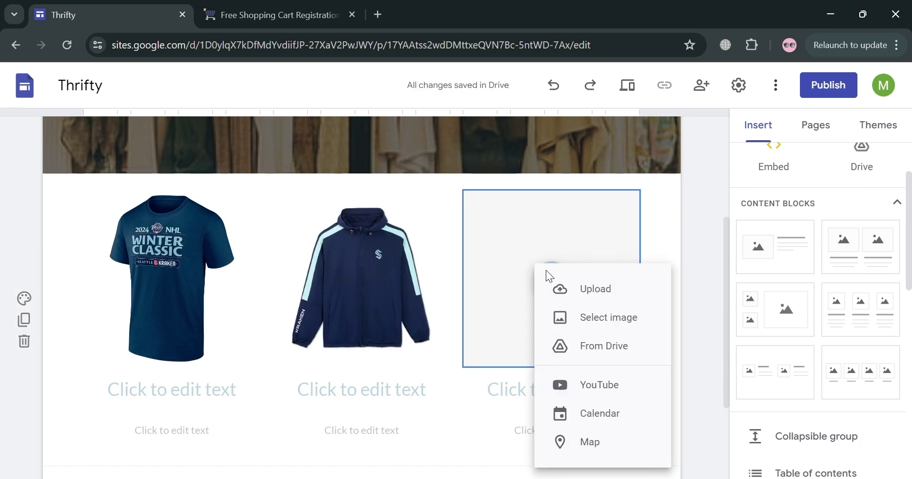
{"action": "left_click", "coordinate": [587, 303]}
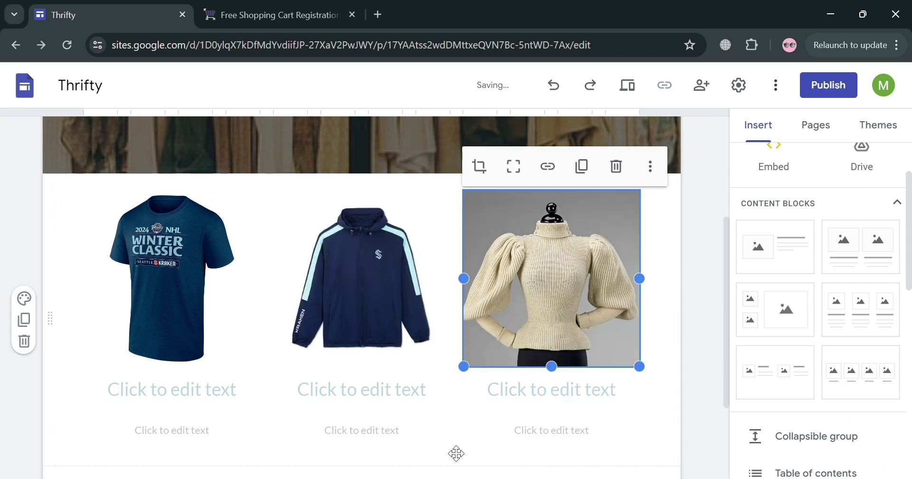
{"action": "left_click", "coordinate": [444, 447]}
{"action": "left_click", "coordinate": [206, 460]}
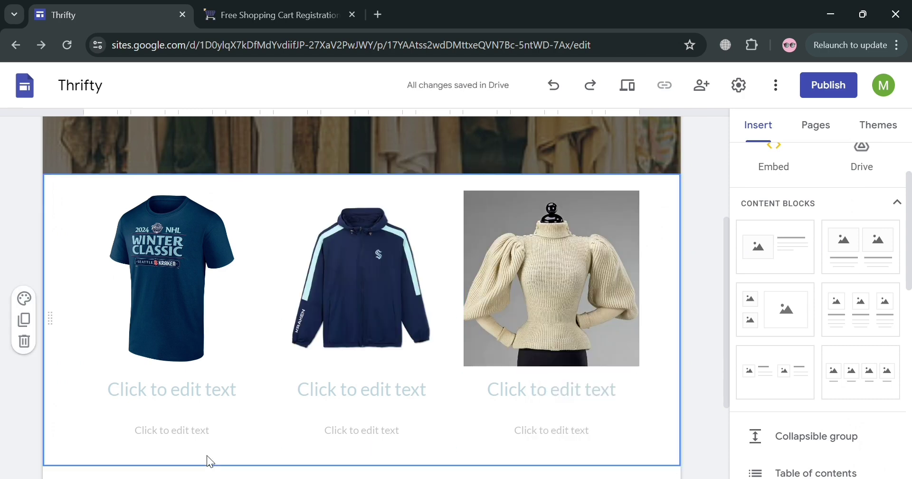
{"action": "scroll", "coordinate": [205, 459], "scroll_direction": "down", "scroll_amount": 3}
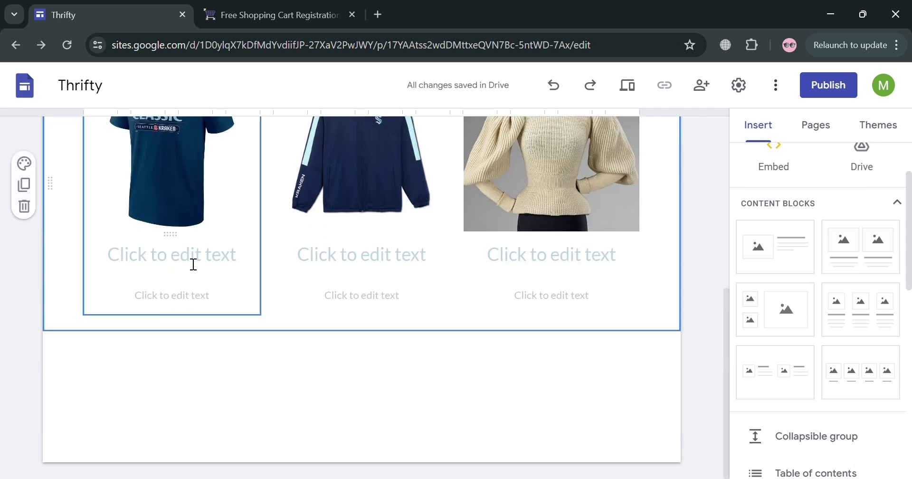
{"action": "scroll", "coordinate": [275, 323], "scroll_direction": "up", "scroll_amount": 2}
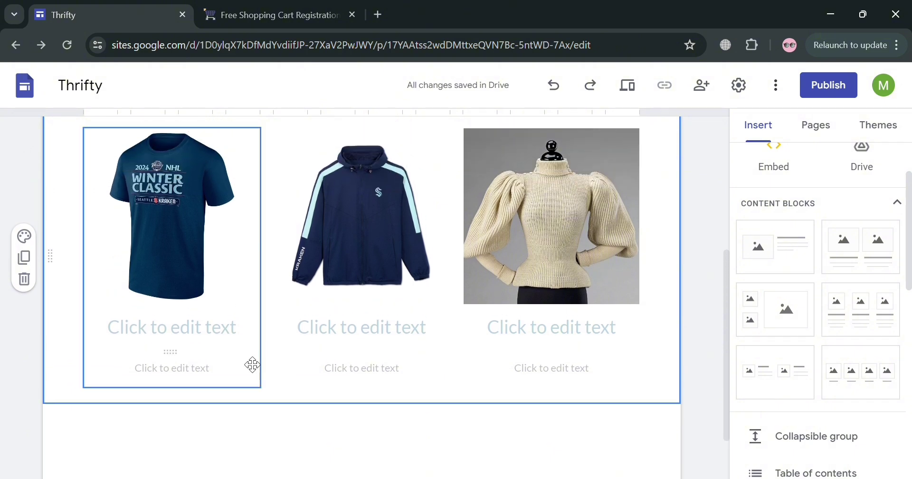
Type 'Add to Cart' as the t-shirt card's heading, fixing typos
{"action": "left_click", "coordinate": [195, 334]}
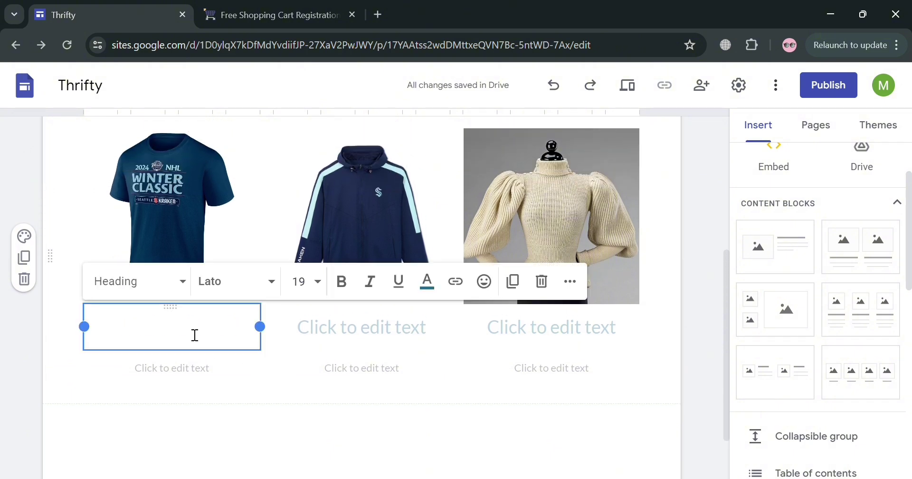
{"action": "type", "text": "a"}
{"action": "key", "text": "BackSpace"}
{"action": "type", "text": "ADD"}
{"action": "key", "text": "BackSpace"}
{"action": "key", "text": "BackSpace"}
{"action": "type", "text": "dd to Ca"}
{"action": "type", "text": "ry"}
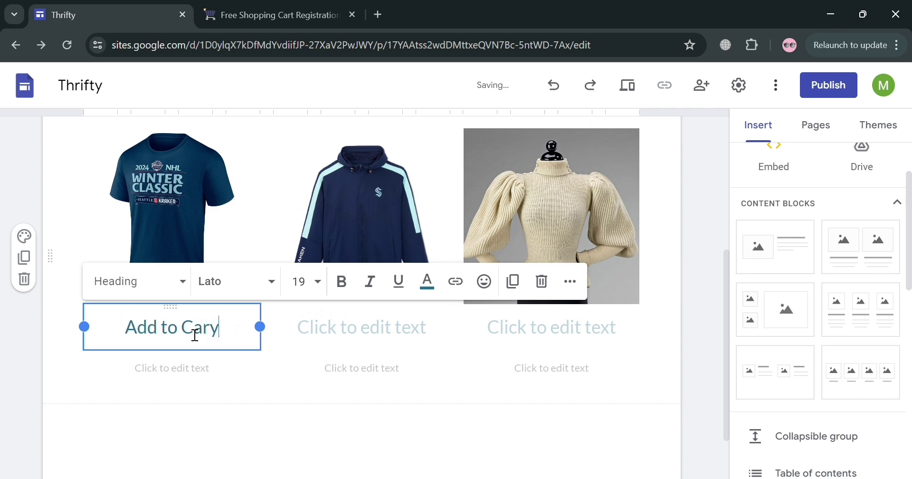
{"action": "key", "text": "BackSpace"}
{"action": "type", "text": "t"}
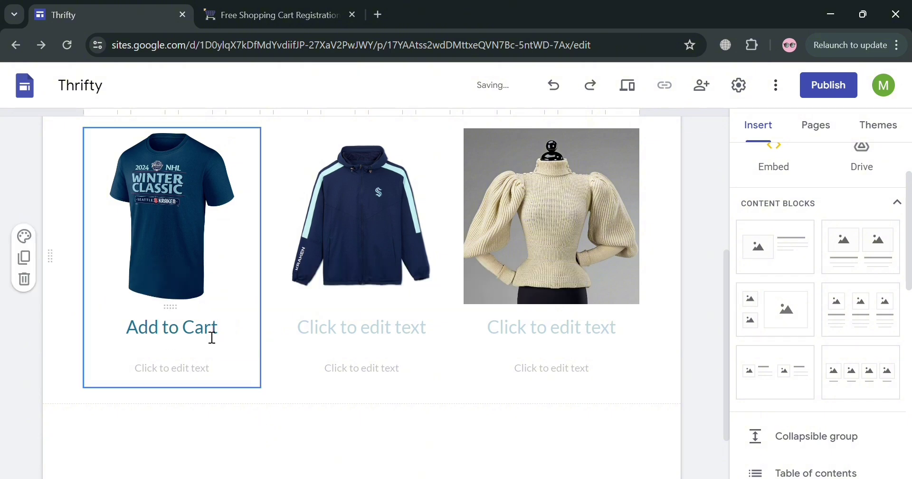
Select the 'Add to Cart' heading, start a link, and go to the RomanCart registration page
{"action": "left_click_drag", "start_coordinate": [230, 335], "coordinate": [138, 333]}
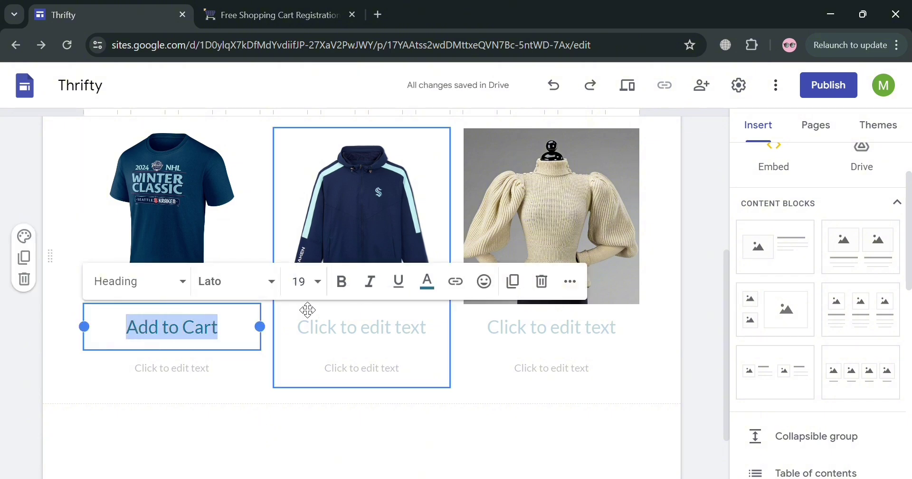
{"action": "left_click", "coordinate": [462, 288]}
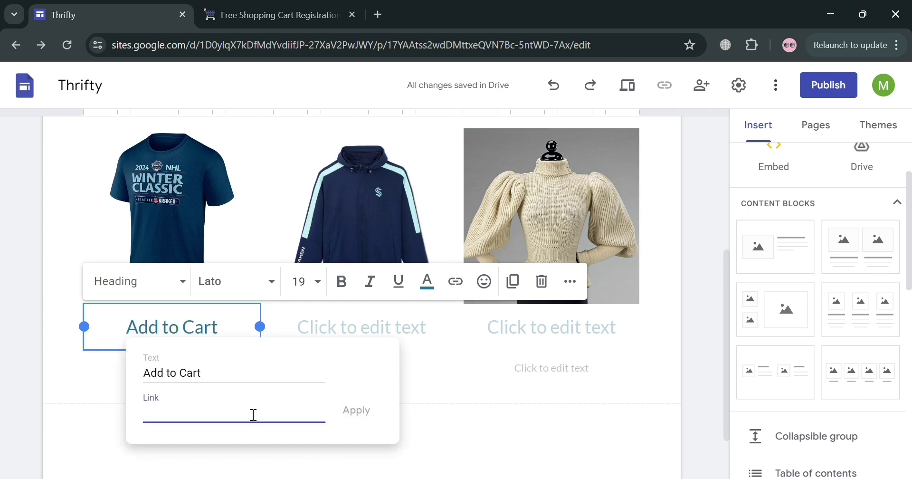
{"action": "left_click", "coordinate": [261, 7]}
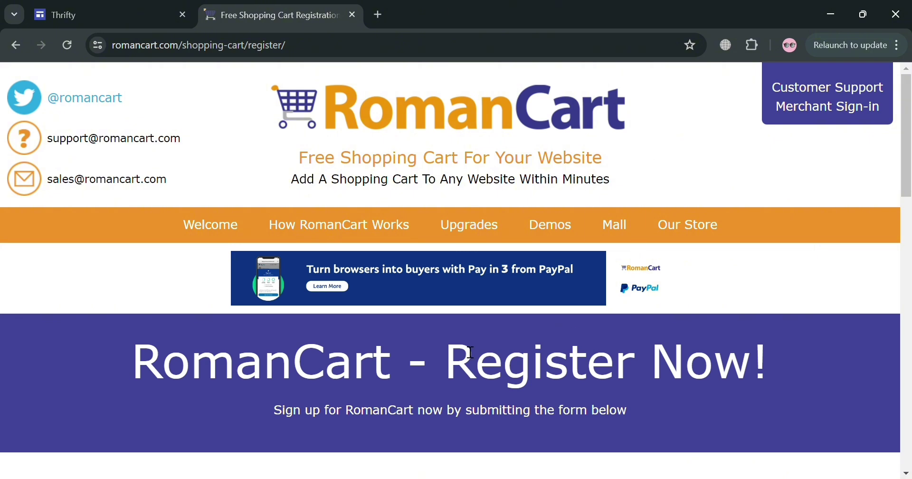
Scroll through the RomanCart registration page and select its web address
{"action": "scroll", "coordinate": [734, 362], "scroll_direction": "down", "scroll_amount": 1}
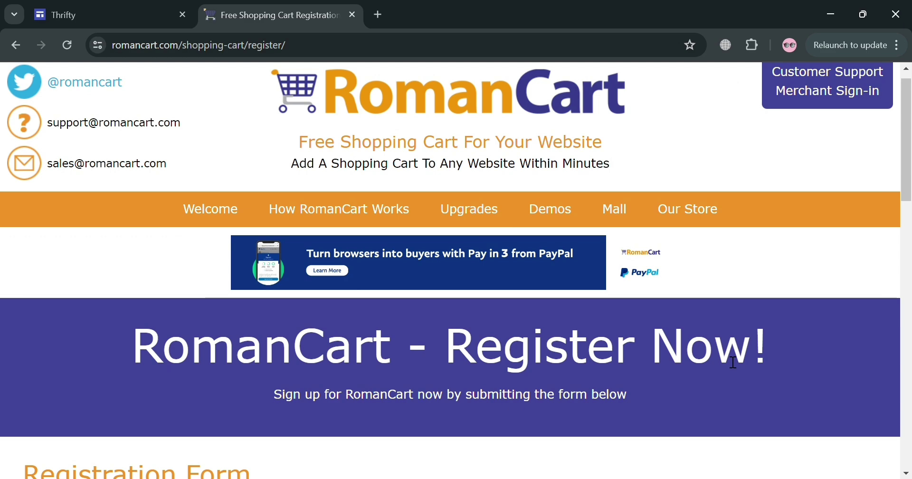
{"action": "scroll", "coordinate": [733, 362], "scroll_direction": "down", "scroll_amount": 6}
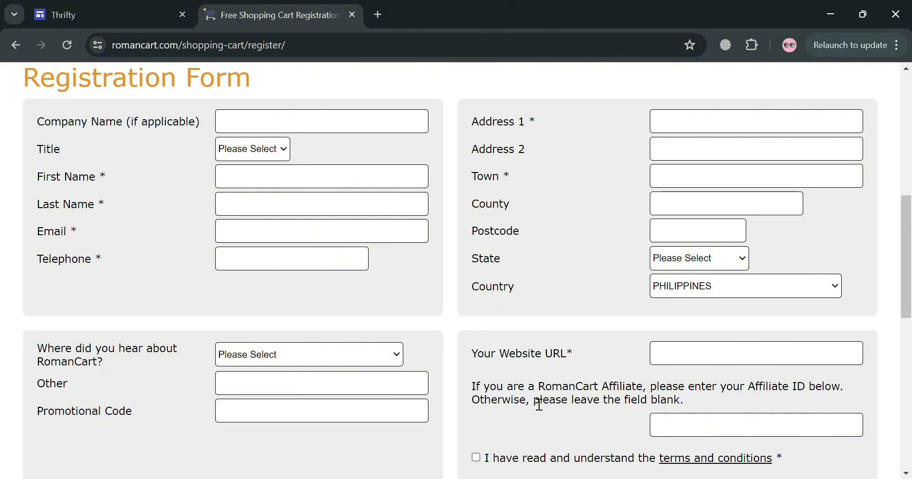
{"action": "scroll", "coordinate": [539, 405], "scroll_direction": "down", "scroll_amount": 2}
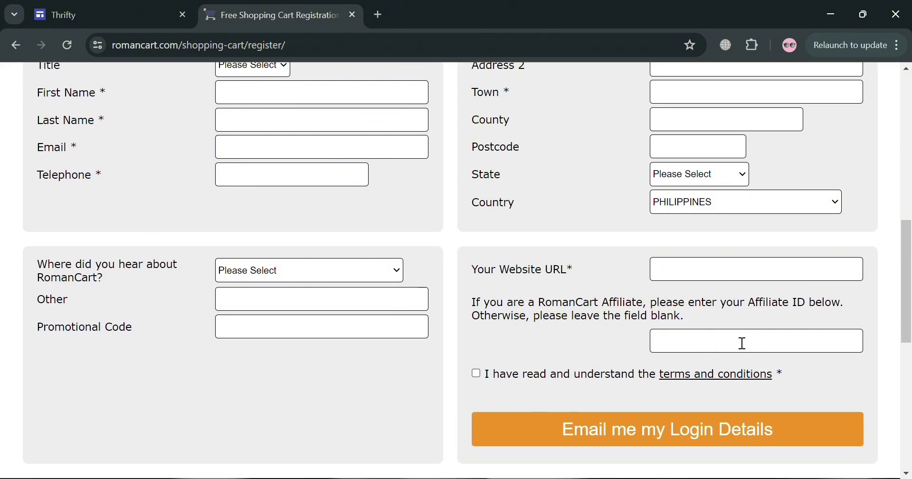
{"action": "scroll", "coordinate": [708, 356], "scroll_direction": "down", "scroll_amount": 3}
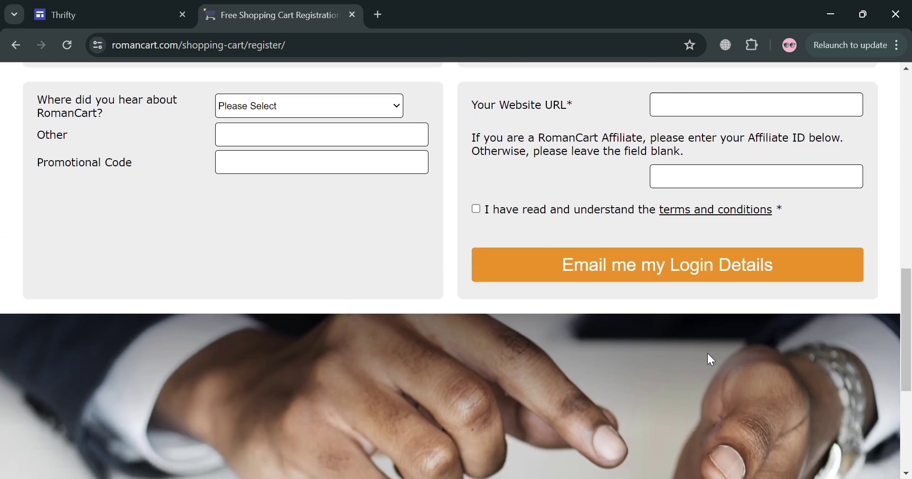
{"action": "scroll", "coordinate": [707, 352], "scroll_direction": "down", "scroll_amount": 2}
{"action": "scroll", "coordinate": [708, 357], "scroll_direction": "up", "scroll_amount": 15}
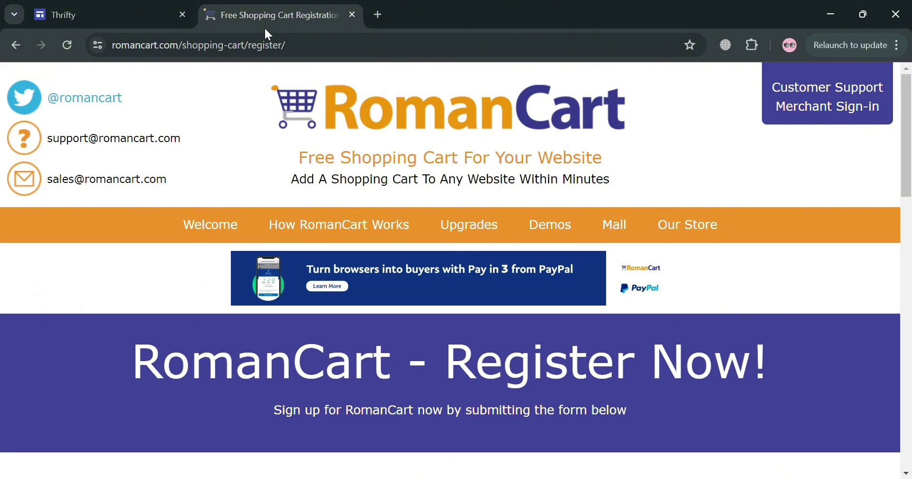
{"action": "left_click", "coordinate": [305, 47]}
{"action": "key", "text": "ctrl+c"}
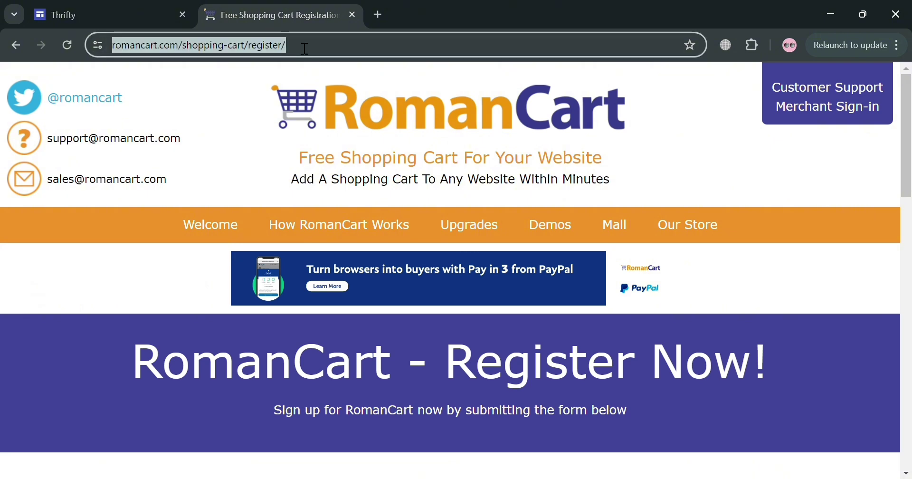
Link the 'Add to Cart' heading to the pasted RomanCart registration URL
{"action": "left_click", "coordinate": [161, 6]}
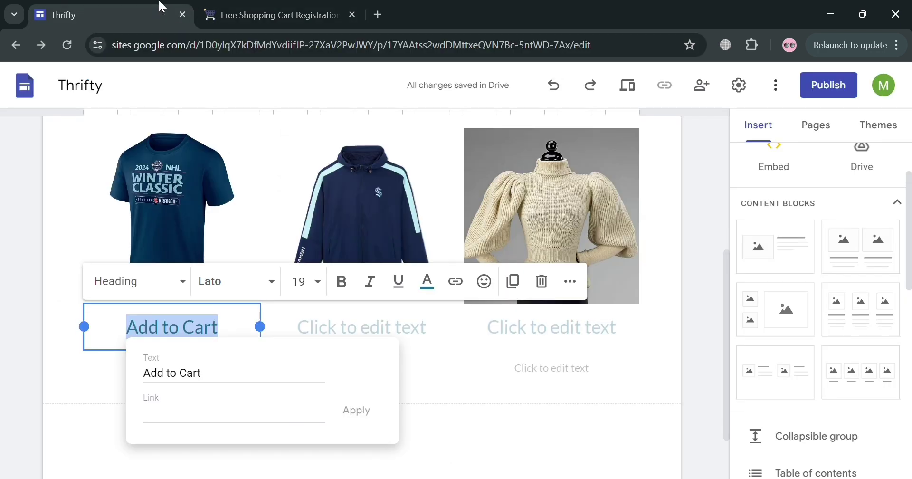
{"action": "left_click", "coordinate": [234, 413]}
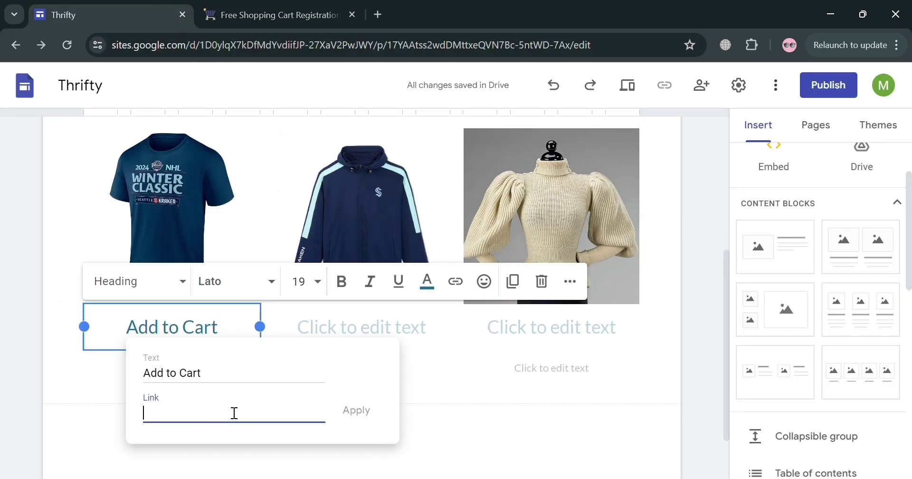
{"action": "key", "text": "ctrl+v"}
{"action": "left_click", "coordinate": [370, 411]}
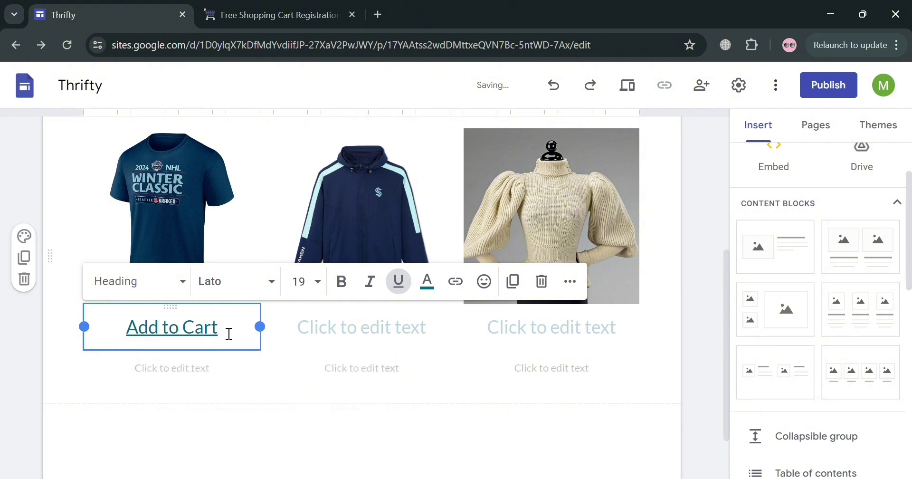
Make the linked heading bold, without underline, at font size 12
{"action": "left_click_drag", "start_coordinate": [230, 333], "coordinate": [149, 340]}
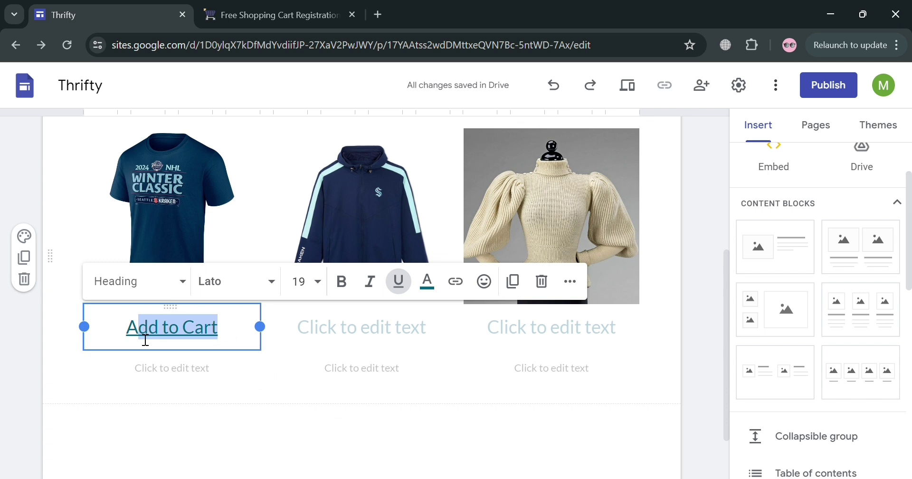
{"action": "left_click_drag", "start_coordinate": [145, 340], "coordinate": [139, 336]}
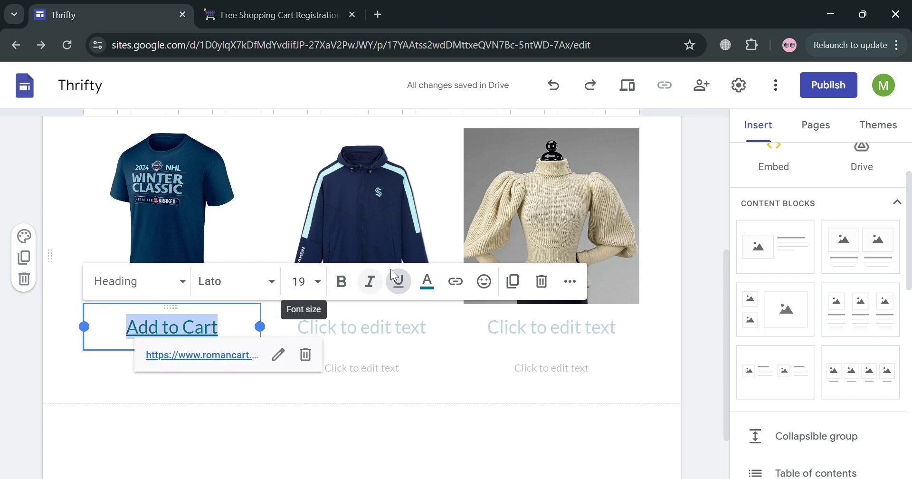
{"action": "left_click", "coordinate": [400, 282]}
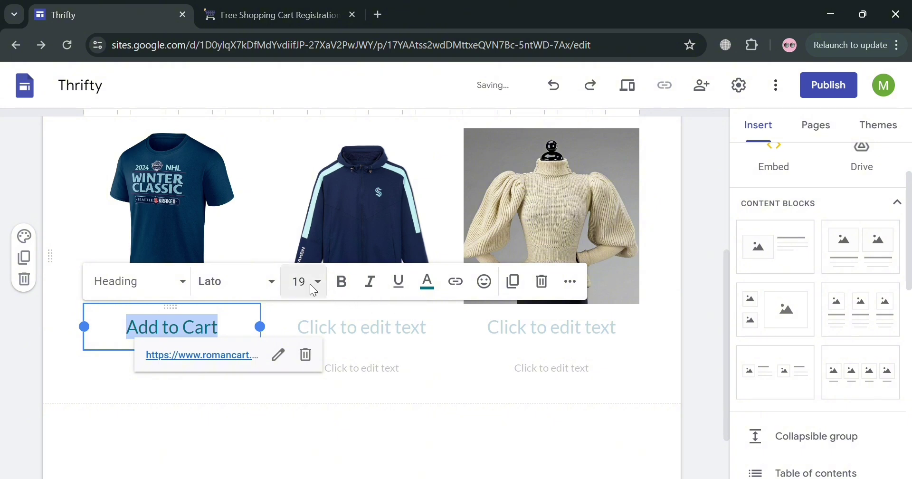
{"action": "left_click", "coordinate": [338, 285]}
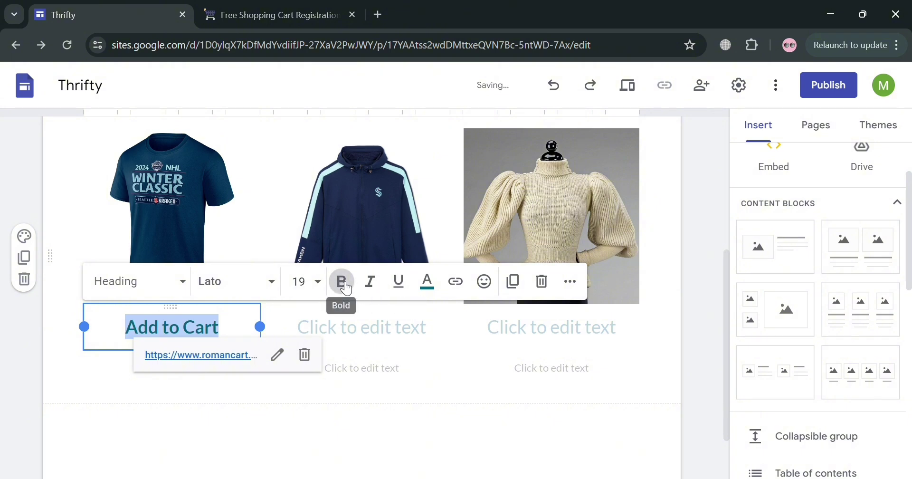
{"action": "left_click", "coordinate": [317, 298]}
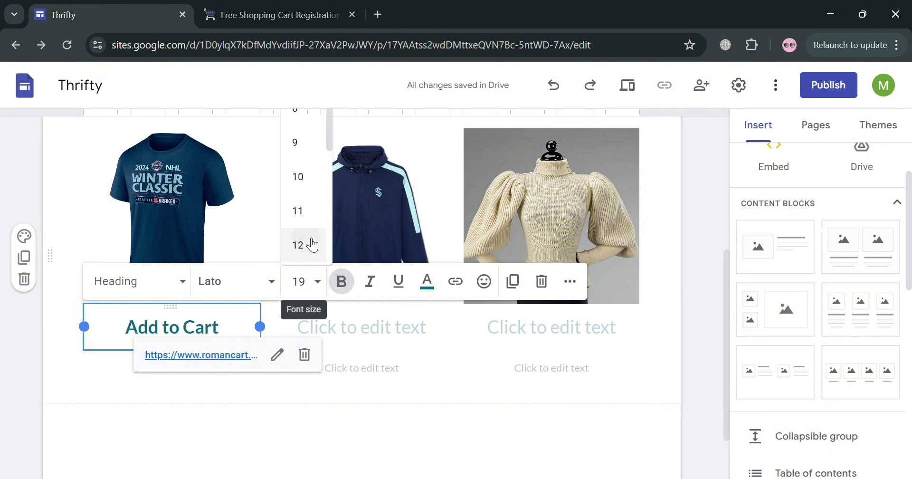
{"action": "left_click", "coordinate": [308, 243]}
{"action": "left_click", "coordinate": [379, 442]}
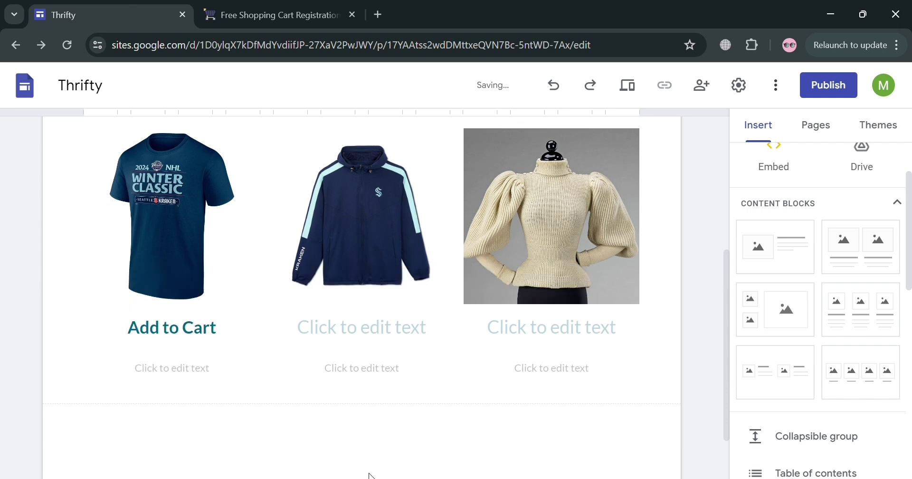
Insert an 'Add to Cart' button linked to the RomanCart registration URL
{"action": "scroll", "coordinate": [482, 413], "scroll_direction": "up", "scroll_amount": 1}
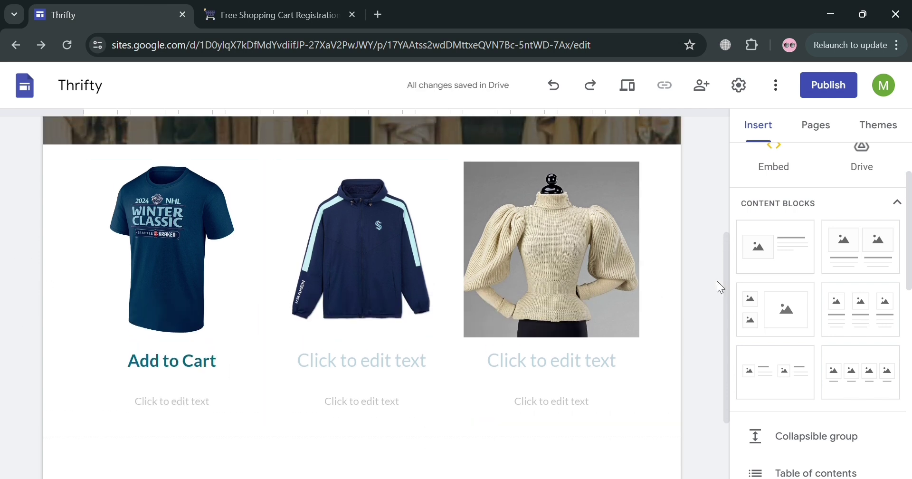
{"action": "scroll", "coordinate": [810, 306], "scroll_direction": "down", "scroll_amount": 3}
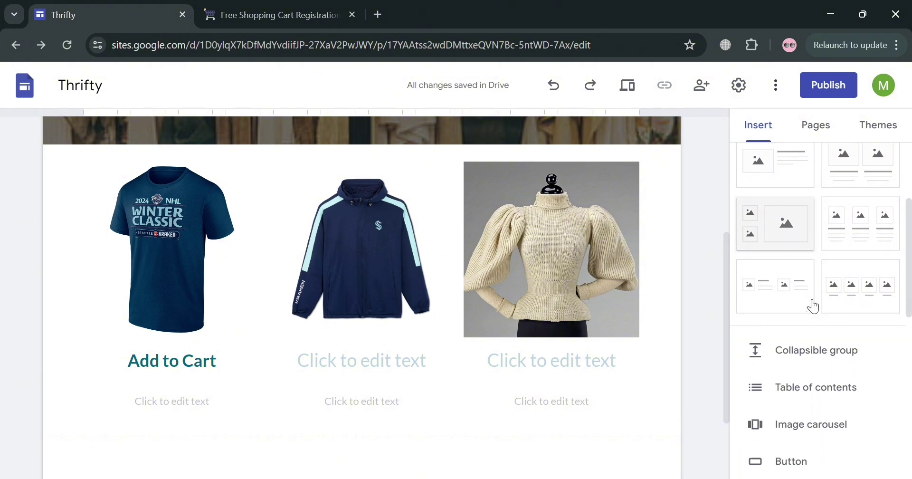
{"action": "scroll", "coordinate": [813, 305], "scroll_direction": "down", "scroll_amount": 3}
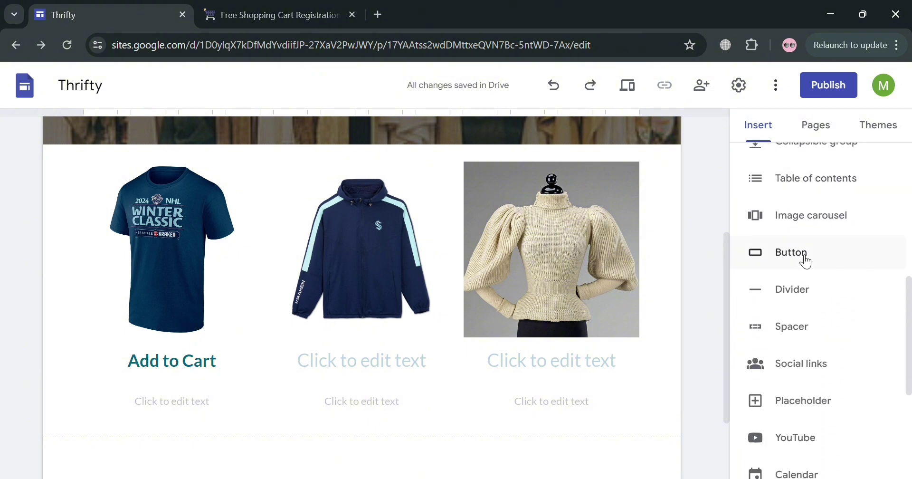
{"action": "left_click", "coordinate": [840, 251]}
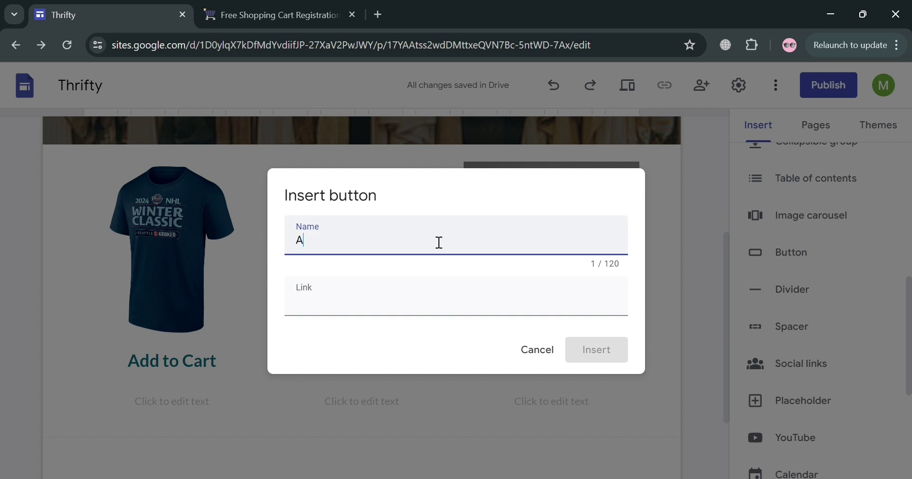
{"action": "type", "text": "Add to Cart"}
{"action": "left_click", "coordinate": [420, 311]}
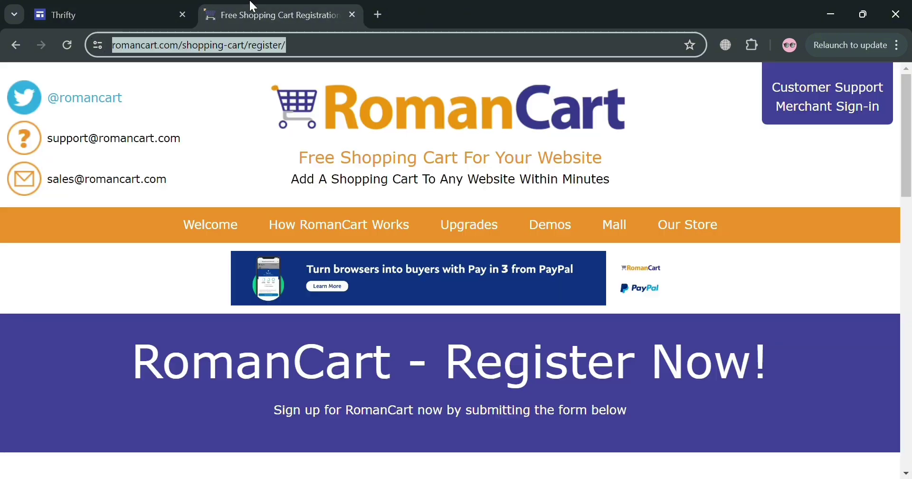
{"action": "left_click", "coordinate": [256, 13]}
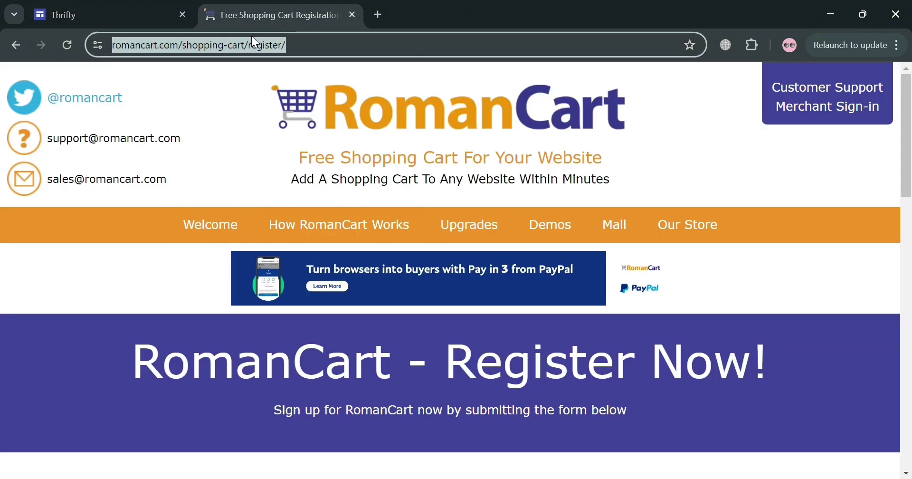
{"action": "left_click", "coordinate": [156, 7]}
{"action": "key", "text": "ctrl+v"}
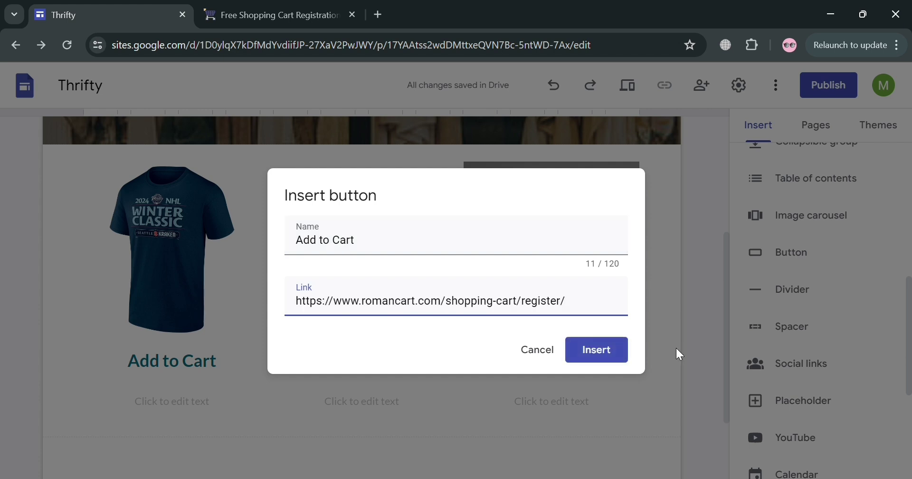
{"action": "left_click", "coordinate": [618, 352]}
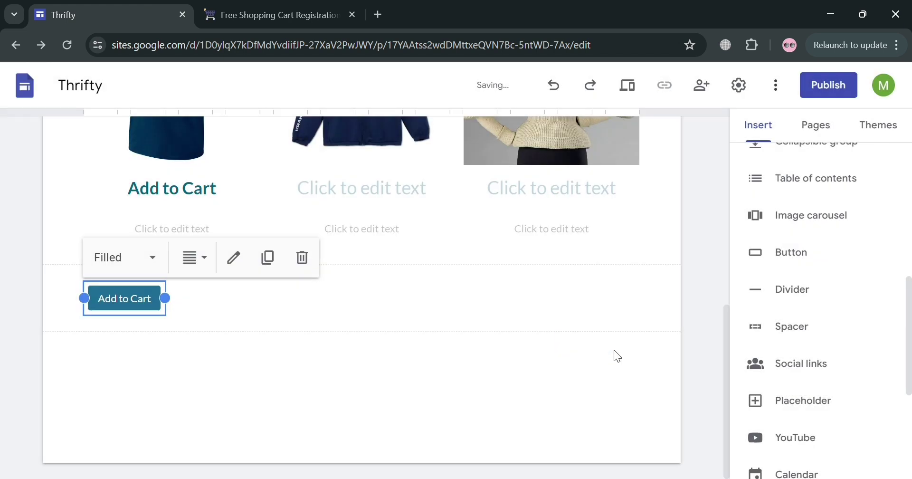
Widen the Add to Cart button into the middle column under the hoodie and check its settings
{"action": "left_click_drag", "start_coordinate": [177, 302], "coordinate": [324, 173]}
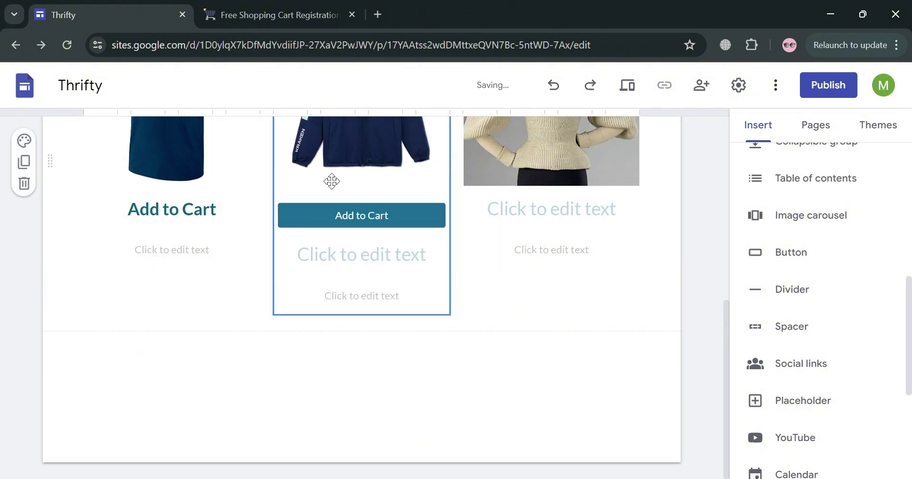
{"action": "left_click", "coordinate": [385, 227]}
{"action": "left_click", "coordinate": [385, 227]}
{"action": "left_click", "coordinate": [384, 227]}
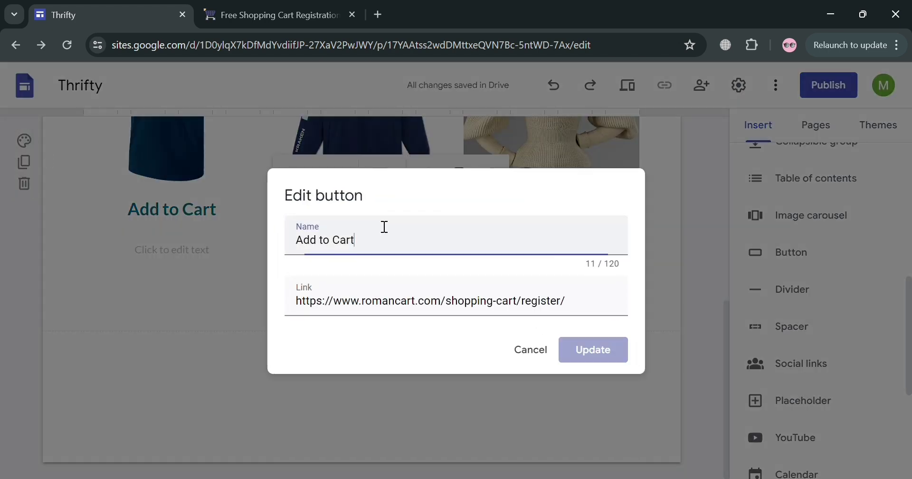
{"action": "left_click", "coordinate": [539, 351]}
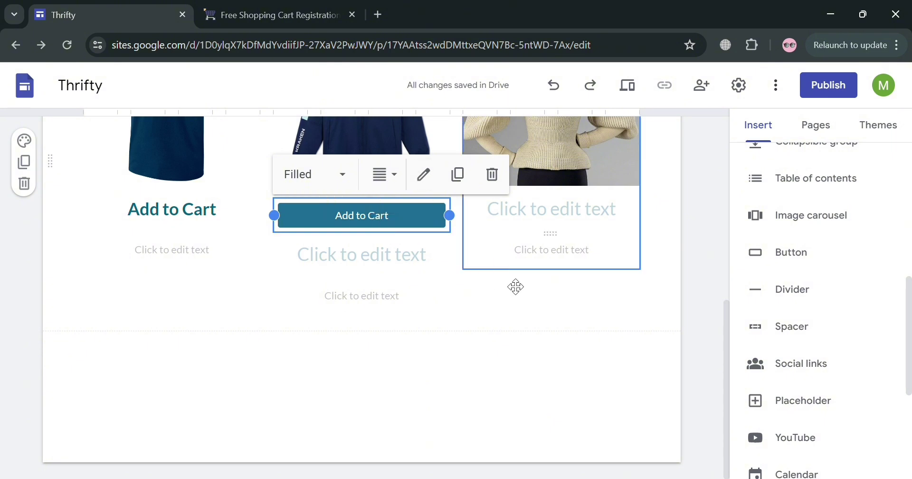
{"action": "left_click", "coordinate": [528, 314]}
{"action": "left_click", "coordinate": [430, 229]}
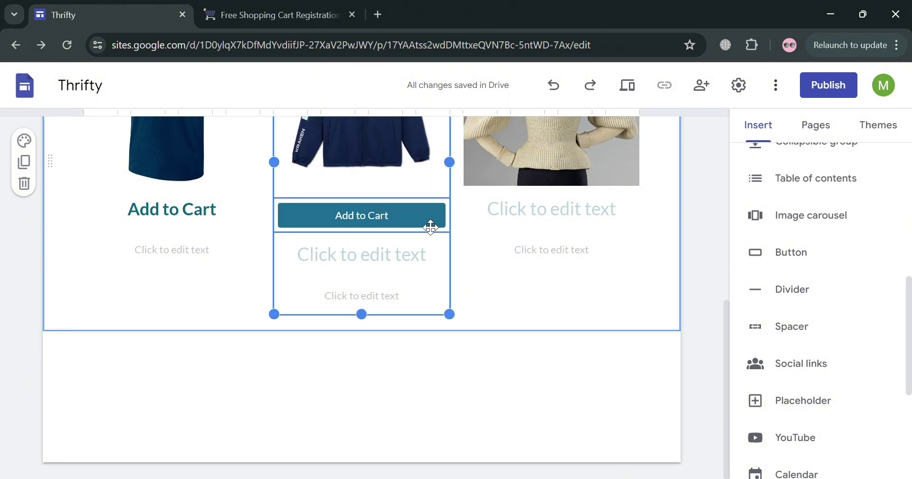
{"action": "left_click", "coordinate": [297, 8]}
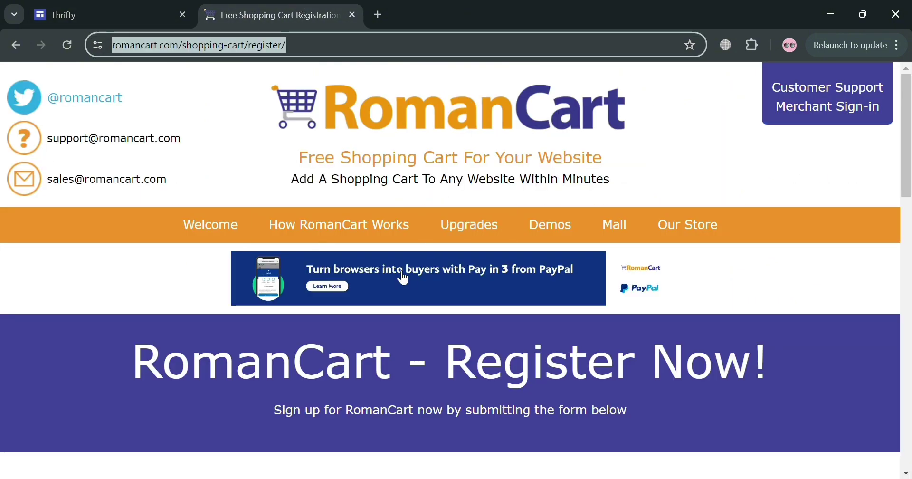
{"action": "left_click", "coordinate": [153, 7]}
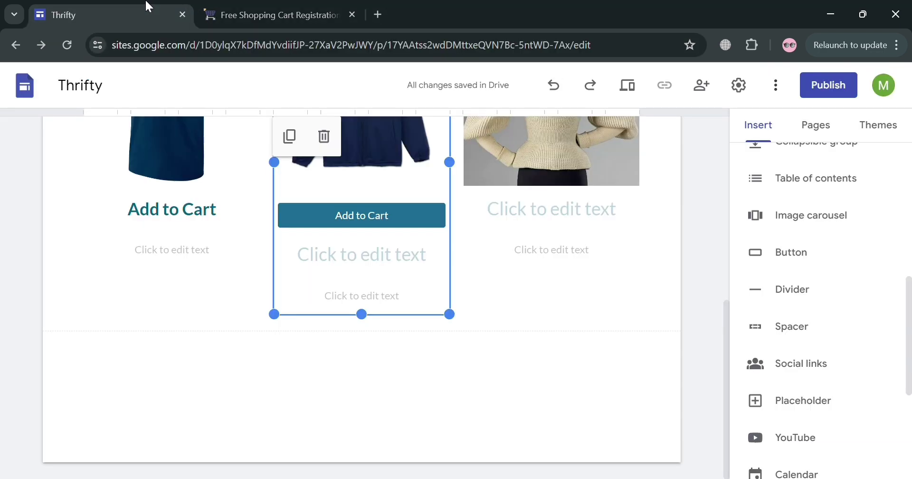
{"action": "left_click", "coordinate": [601, 316]}
Start inserting an image from a Google Images web search
{"action": "scroll", "coordinate": [599, 317], "scroll_direction": "up", "scroll_amount": 5}
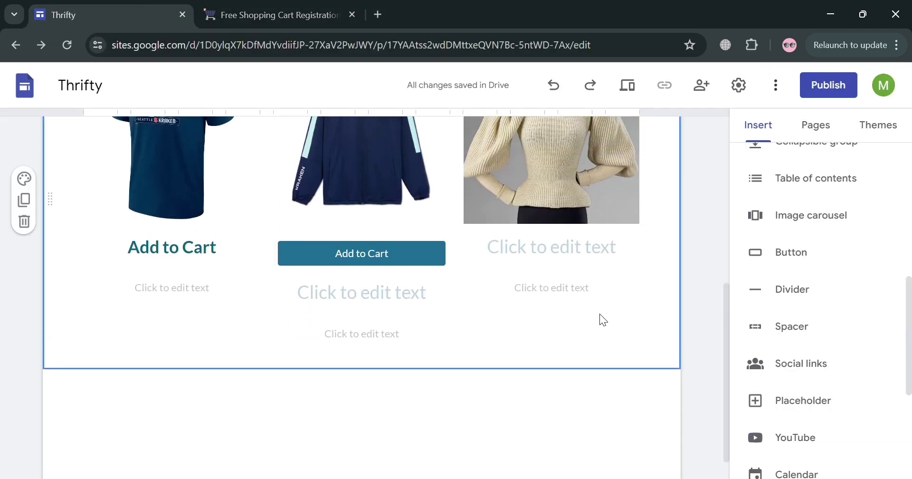
{"action": "scroll", "coordinate": [607, 320], "scroll_direction": "down", "scroll_amount": 2}
{"action": "scroll", "coordinate": [608, 320], "scroll_direction": "down", "scroll_amount": 2}
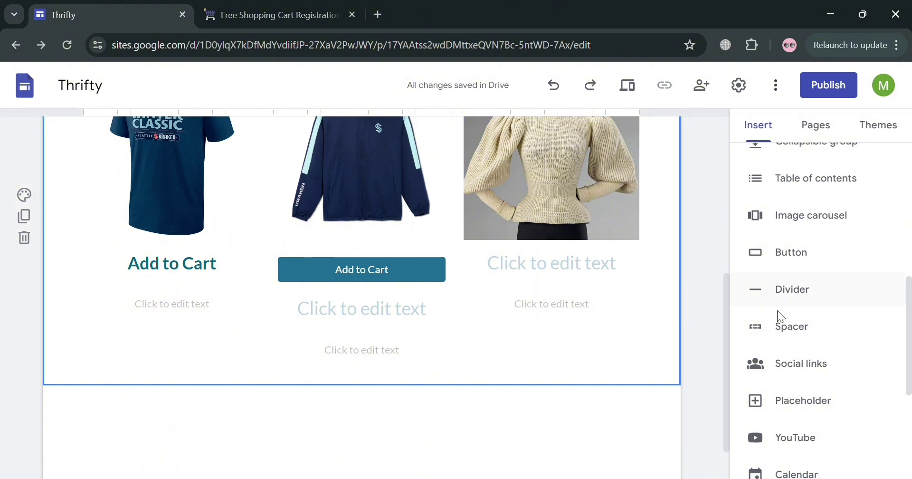
{"action": "scroll", "coordinate": [792, 332], "scroll_direction": "up", "scroll_amount": 3}
{"action": "scroll", "coordinate": [794, 331], "scroll_direction": "up", "scroll_amount": 5}
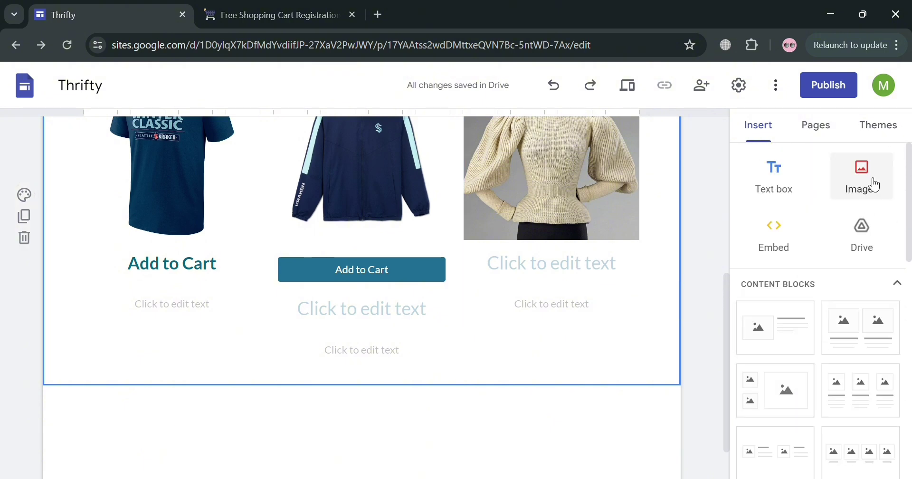
{"action": "left_click", "coordinate": [875, 185]}
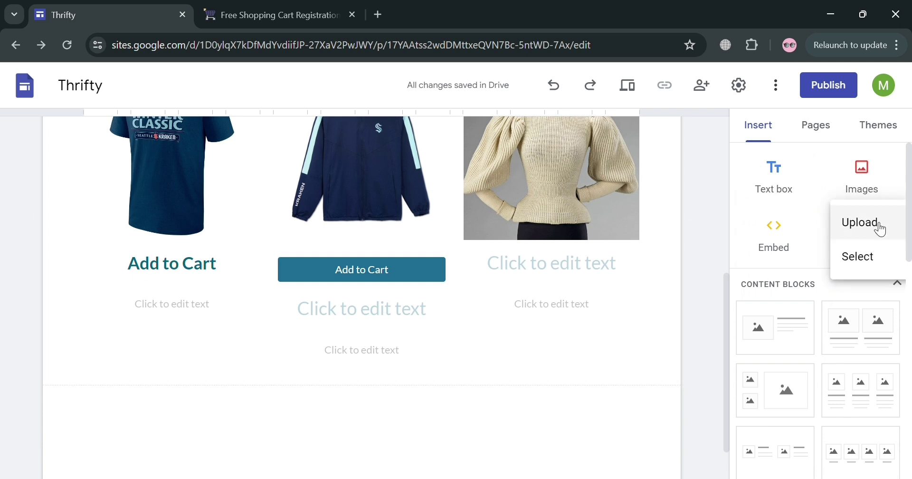
{"action": "left_click", "coordinate": [875, 259]}
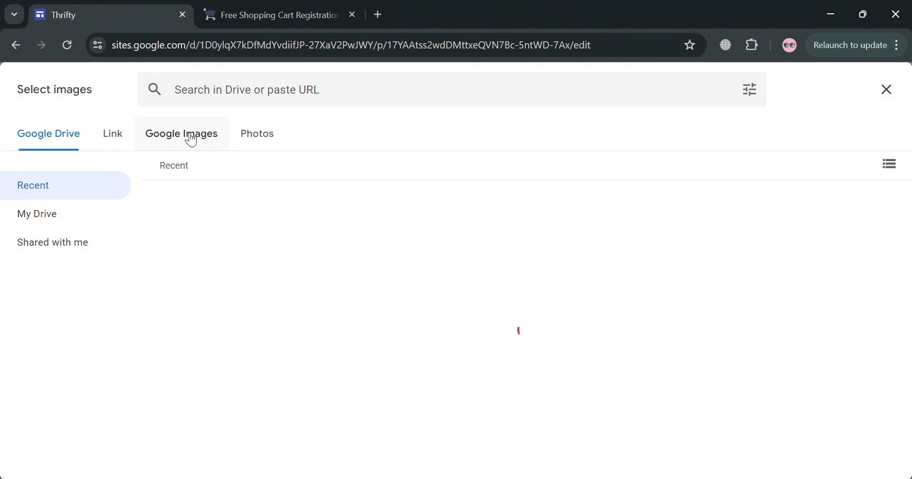
{"action": "left_click", "coordinate": [189, 137]}
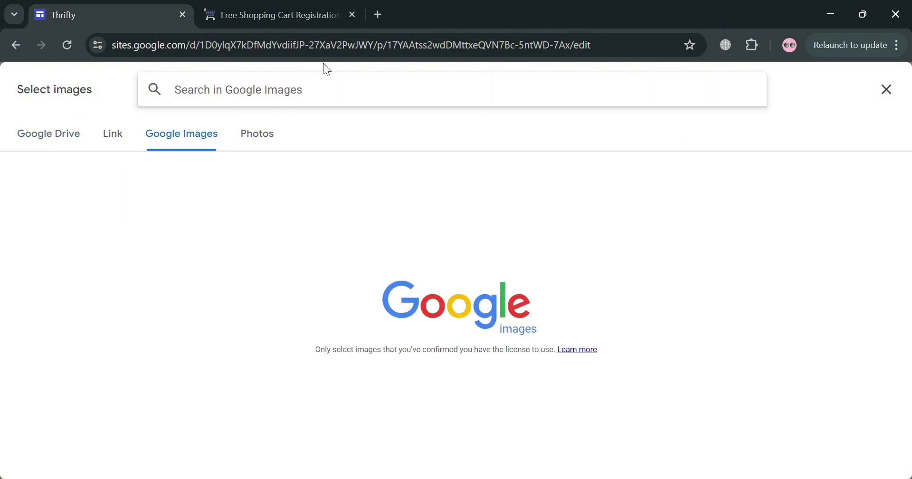
Search 'add to cart button png' and insert the green shopping-cart icon
{"action": "type", "text": "Add to ca"}
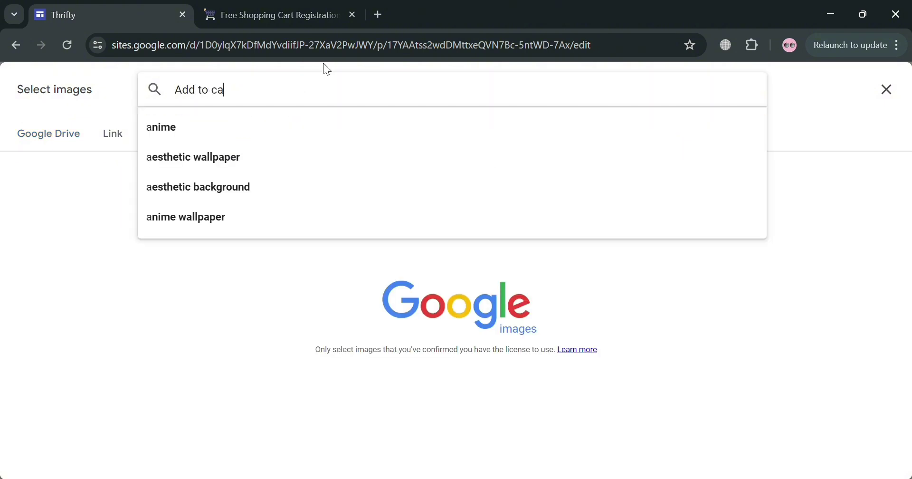
{"action": "type", "text": "rt b"}
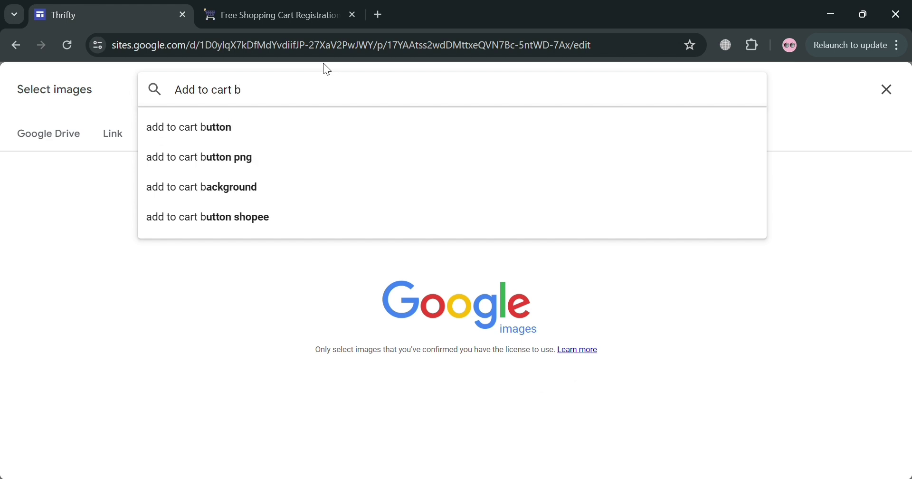
{"action": "key", "text": "Down"}
{"action": "key", "text": "Down"}
{"action": "key", "text": "Return"}
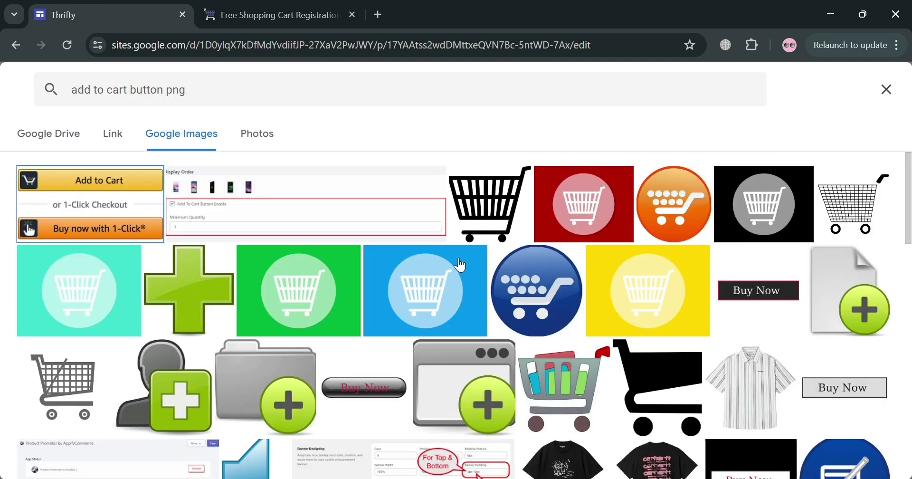
{"action": "scroll", "coordinate": [692, 273], "scroll_direction": "down", "scroll_amount": 12}
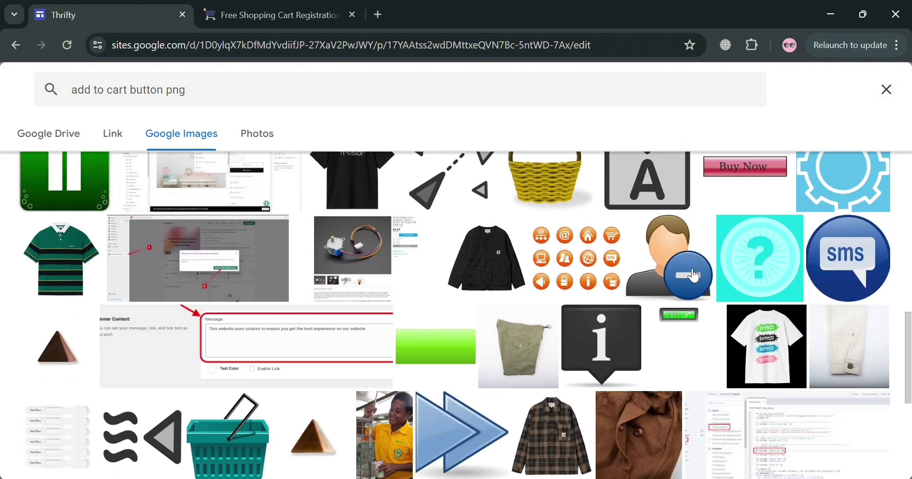
{"action": "scroll", "coordinate": [694, 274], "scroll_direction": "up", "scroll_amount": 15}
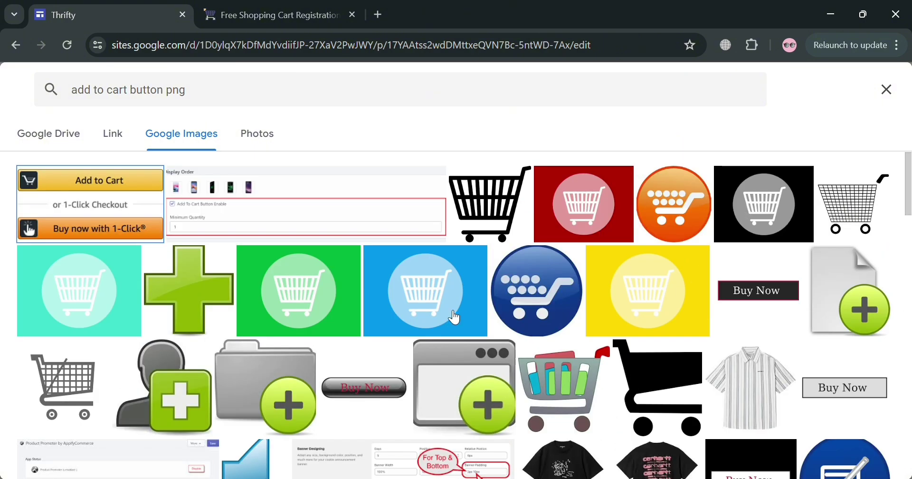
{"action": "left_click", "coordinate": [315, 307]}
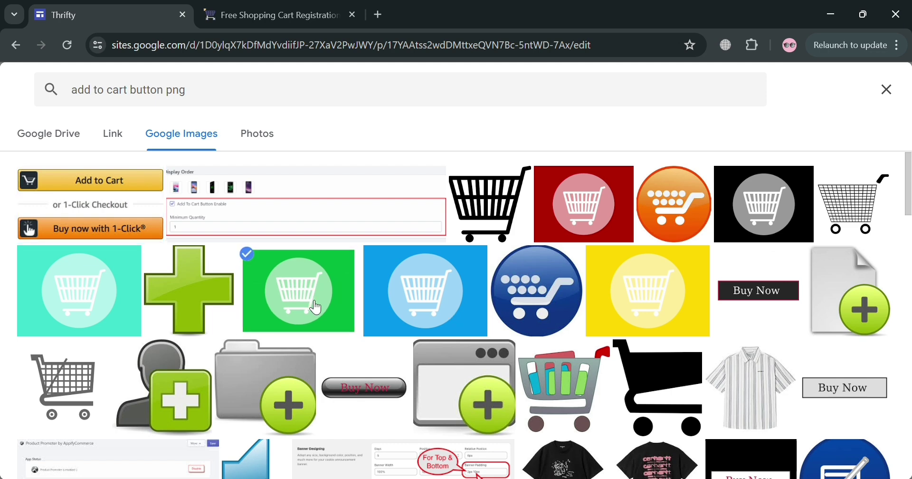
{"action": "left_click", "coordinate": [879, 465]}
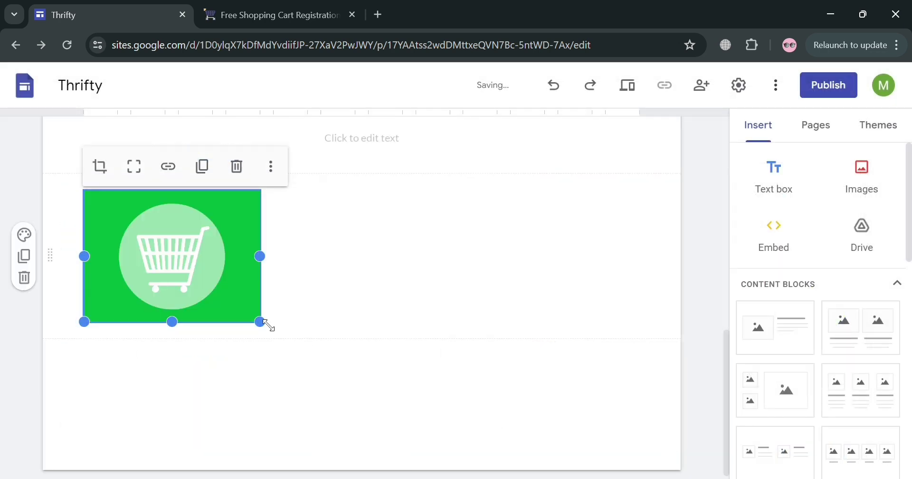
Shrink the green cart image and move it beneath the sweater in the third product column
{"action": "left_click_drag", "start_coordinate": [259, 322], "coordinate": [255, 292]}
{"action": "left_click", "coordinate": [343, 286]}
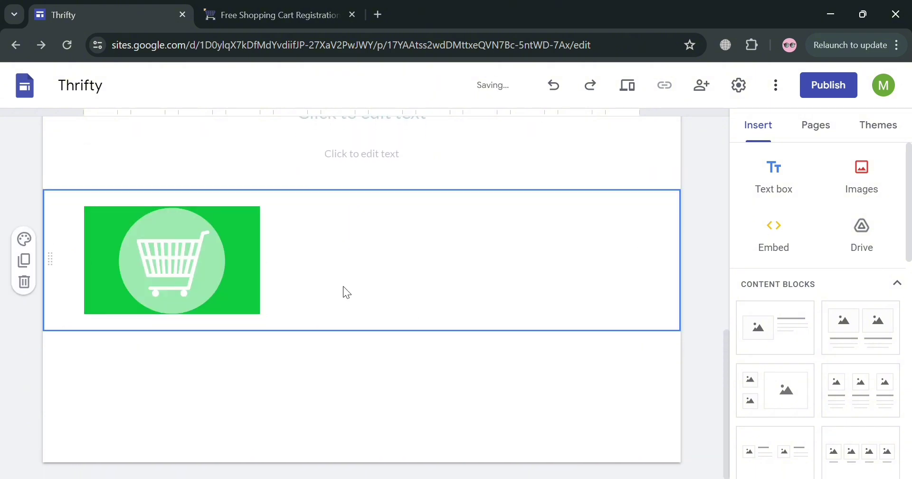
{"action": "left_click", "coordinate": [236, 294]}
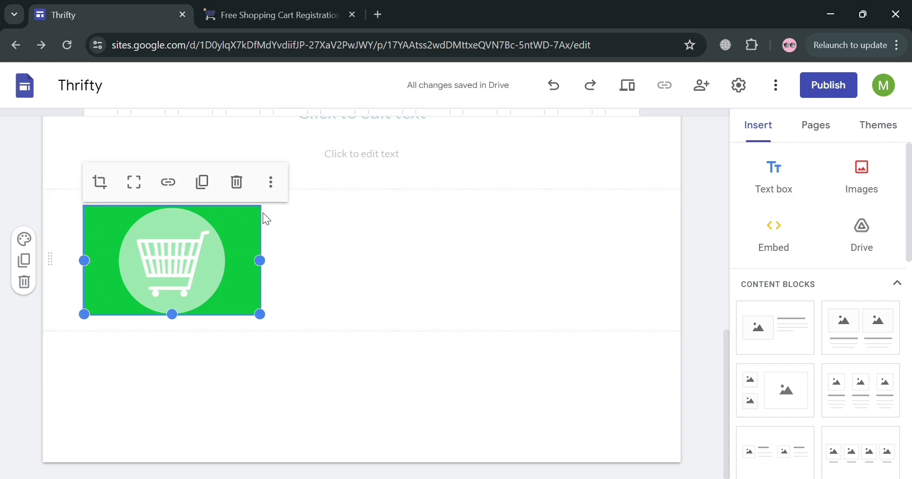
{"action": "left_click_drag", "start_coordinate": [263, 212], "coordinate": [533, 180]}
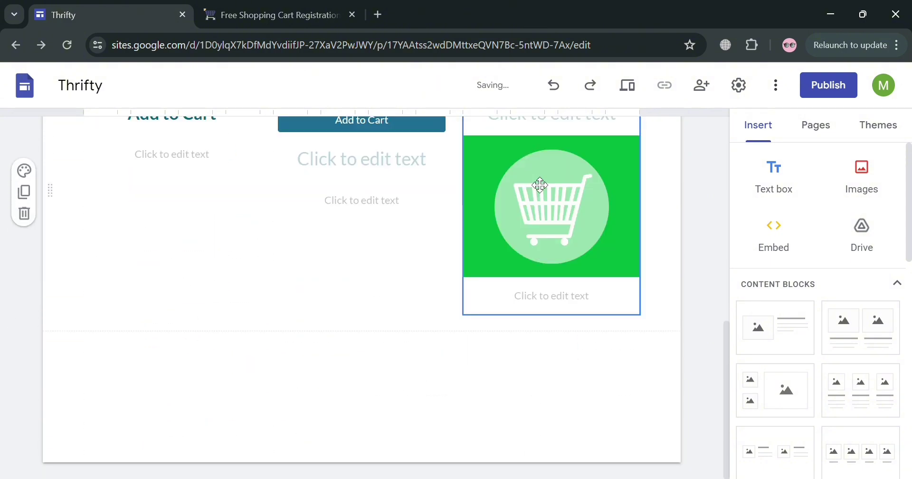
{"action": "scroll", "coordinate": [540, 185], "scroll_direction": "up", "scroll_amount": 3}
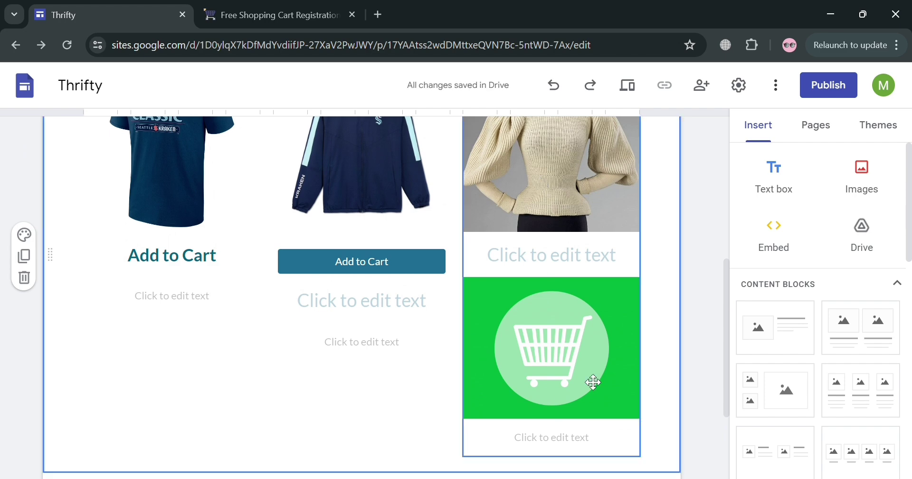
{"action": "left_click", "coordinate": [598, 343]}
{"action": "left_click_drag", "start_coordinate": [600, 344], "coordinate": [556, 342]}
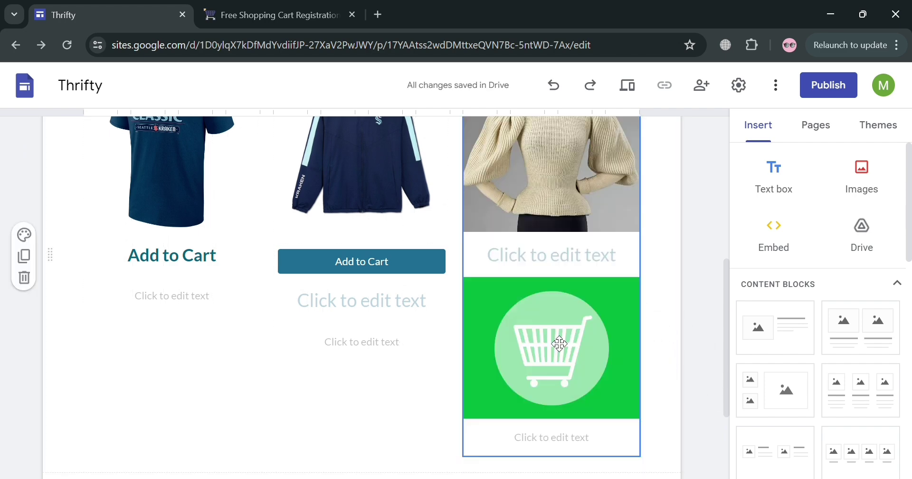
{"action": "scroll", "coordinate": [676, 397], "scroll_direction": "up", "scroll_amount": 2}
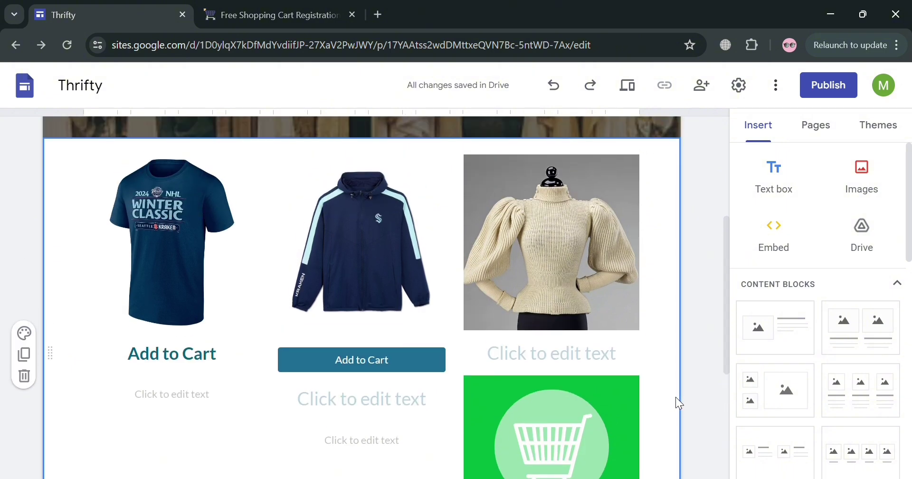
{"action": "left_click", "coordinate": [579, 262]}
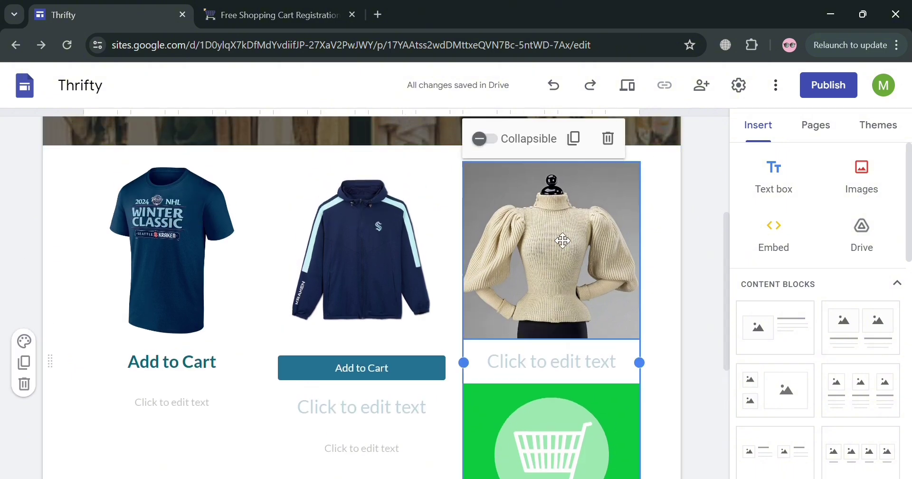
{"action": "scroll", "coordinate": [594, 374], "scroll_direction": "down", "scroll_amount": 2}
{"action": "left_click", "coordinate": [594, 374]}
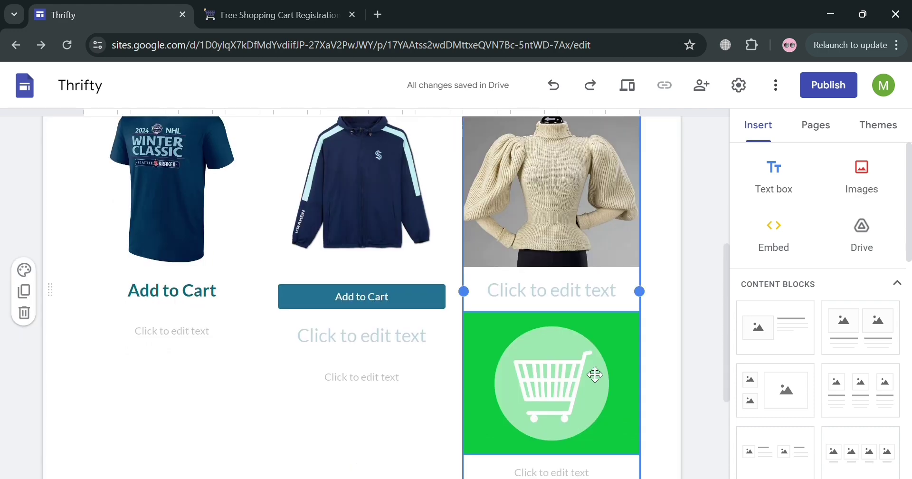
{"action": "left_click", "coordinate": [593, 374]}
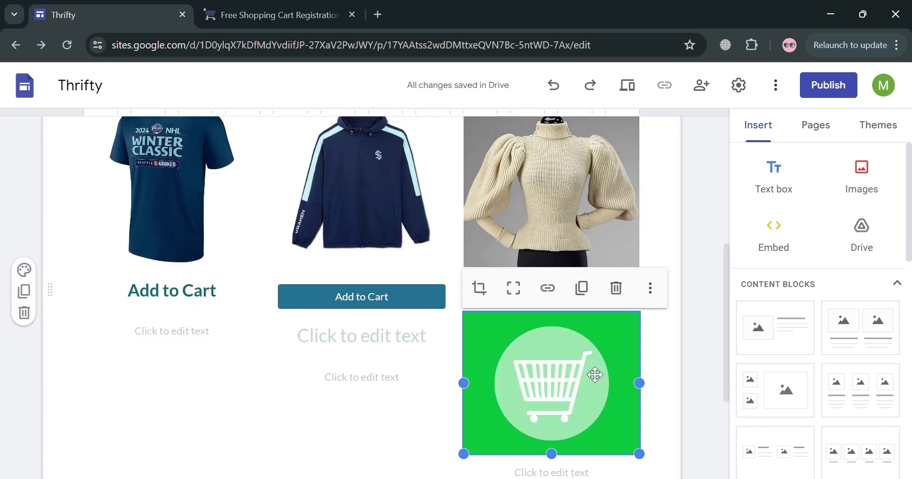
Link the green cart image to the pasted RomanCart registration page address
{"action": "left_click", "coordinate": [548, 288]}
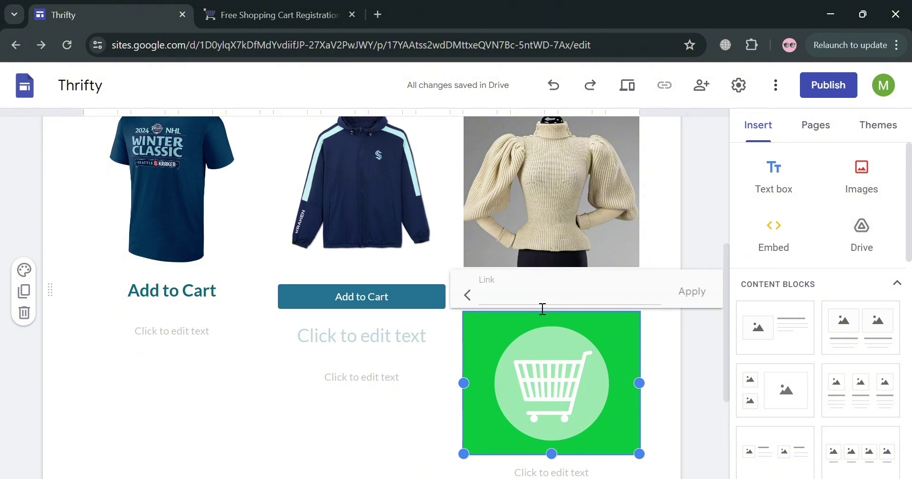
{"action": "scroll", "coordinate": [510, 306], "scroll_direction": "down", "scroll_amount": 1}
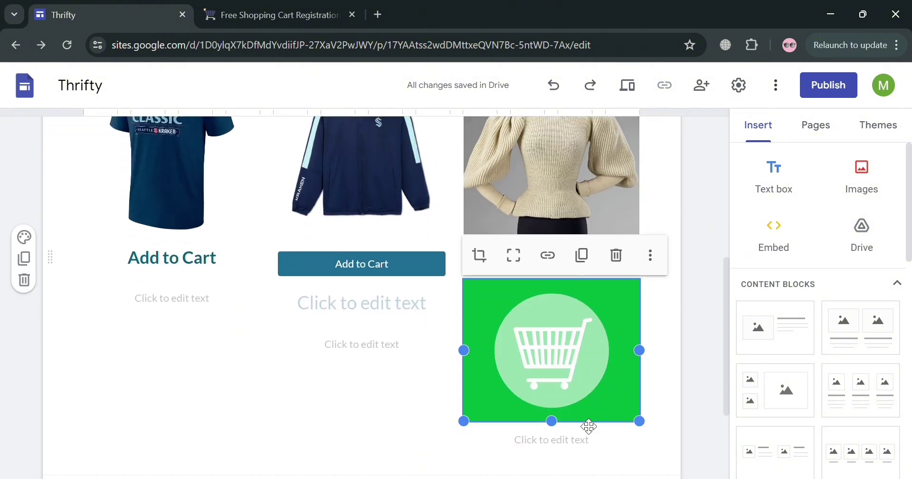
{"action": "left_click", "coordinate": [548, 252]}
{"action": "left_click", "coordinate": [546, 264]}
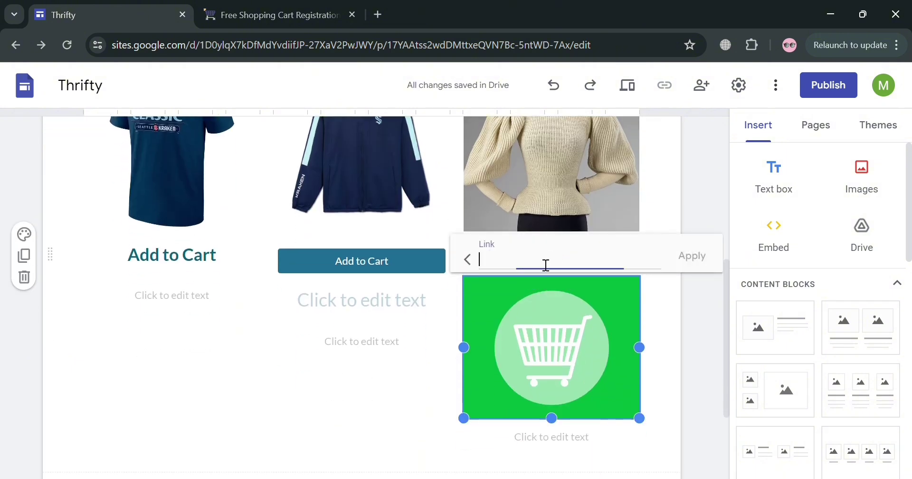
{"action": "type", "text": "https://www.romancart.com/shopping-cart/register/"}
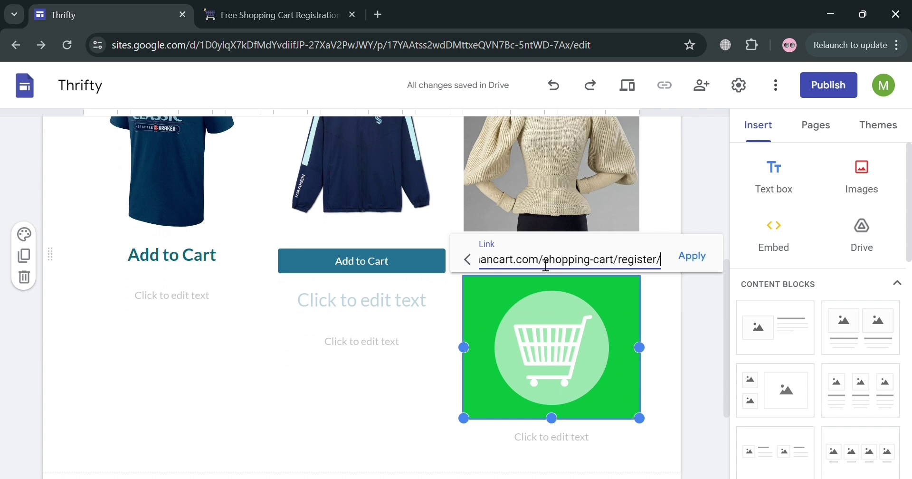
{"action": "left_click", "coordinate": [689, 257]}
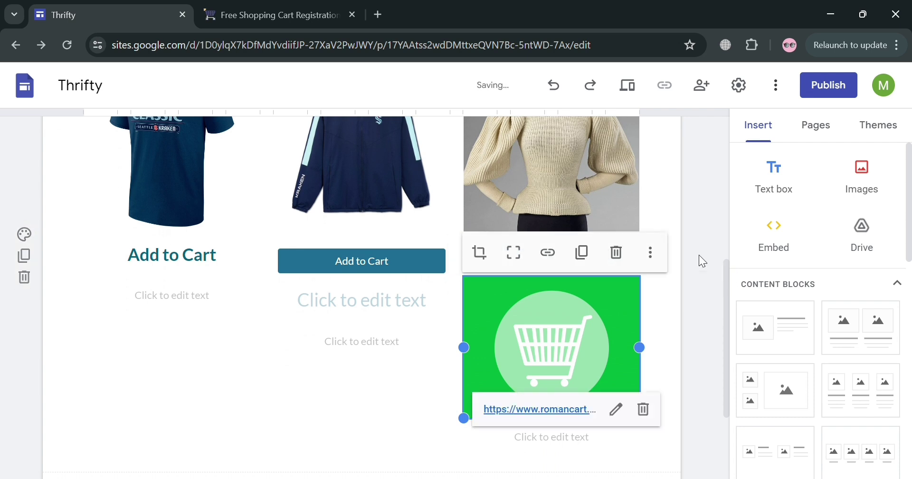
{"action": "left_click", "coordinate": [671, 395]}
Select the sweater photo in the product section
{"action": "scroll", "coordinate": [671, 395], "scroll_direction": "up", "scroll_amount": 2}
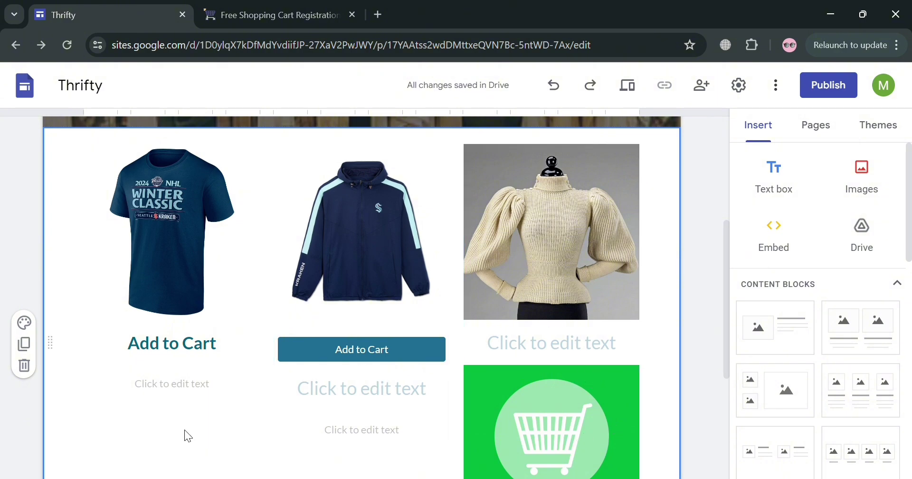
{"action": "scroll", "coordinate": [558, 381], "scroll_direction": "up", "scroll_amount": 5}
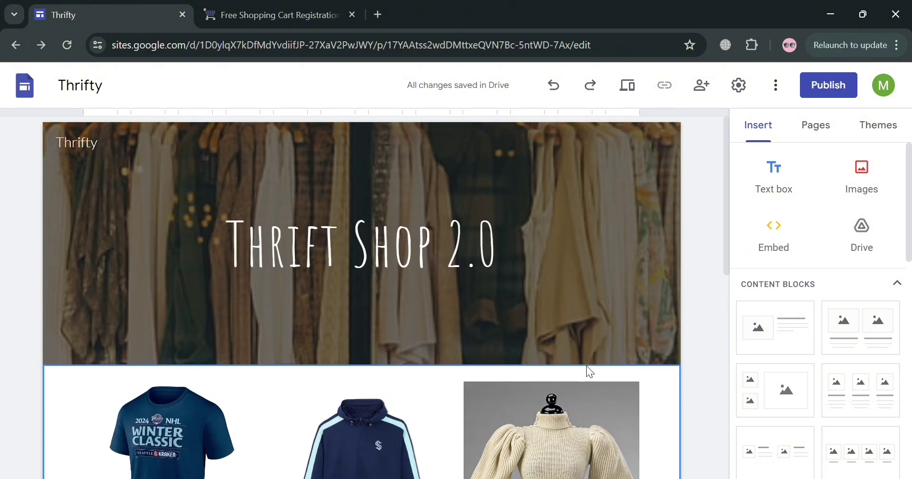
{"action": "scroll", "coordinate": [586, 368], "scroll_direction": "down", "scroll_amount": 6}
{"action": "left_click", "coordinate": [572, 186]}
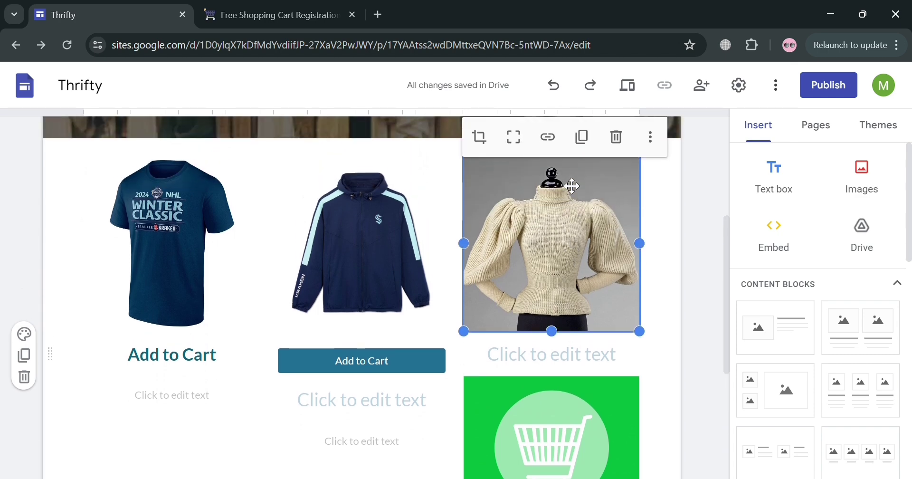
Link the sweater image to the pasted RomanCart registration URL
{"action": "left_click", "coordinate": [549, 132]}
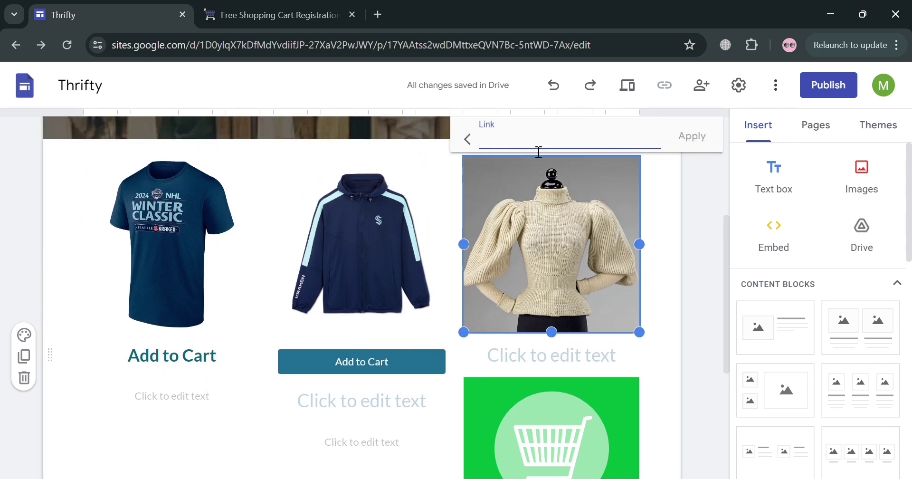
{"action": "type", "text": "https://www.romancart.com/shopping-cart/register/"}
{"action": "left_click", "coordinate": [701, 137]}
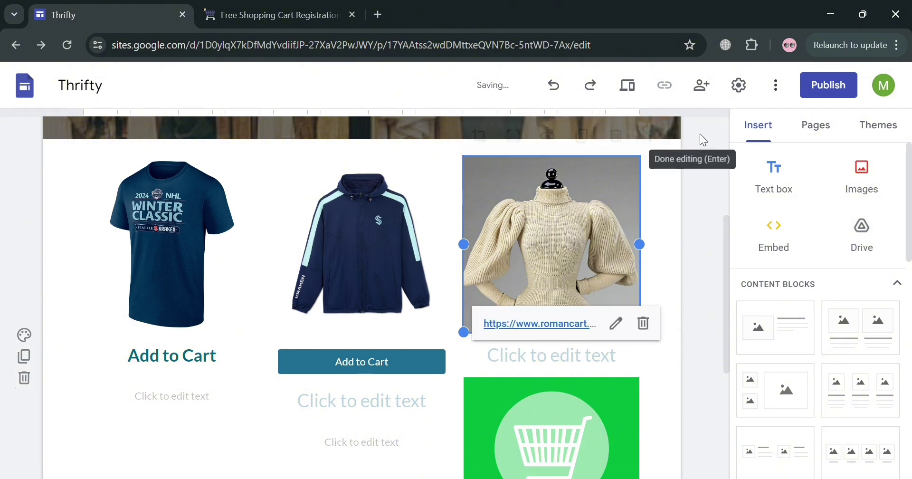
Link the jacket image to the same RomanCart registration URL
{"action": "left_click", "coordinate": [414, 267]}
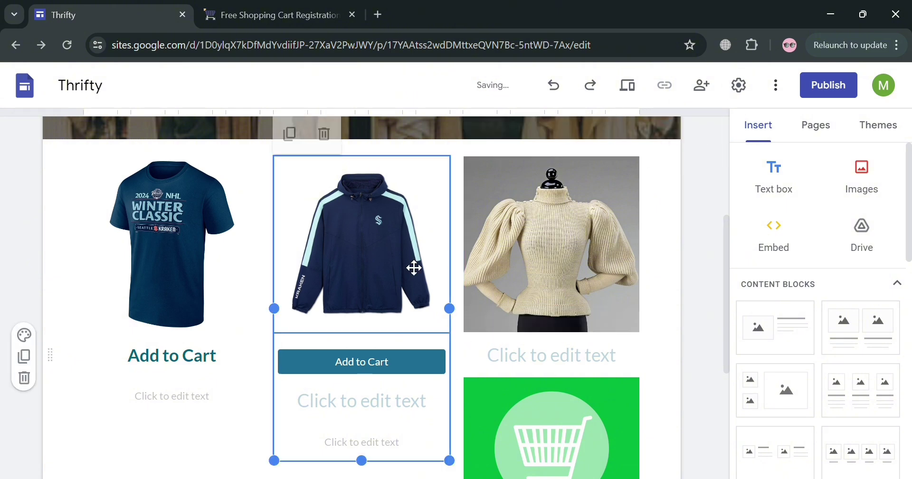
{"action": "left_click", "coordinate": [414, 267]}
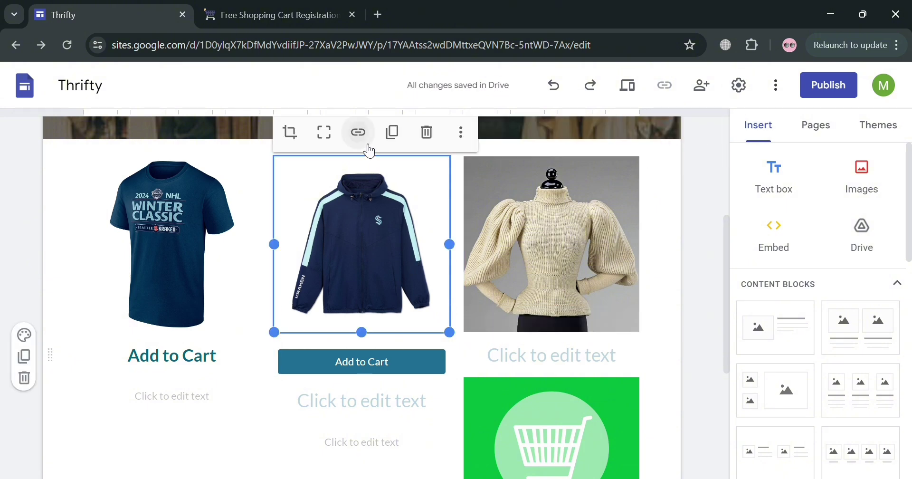
{"action": "left_click", "coordinate": [358, 132]}
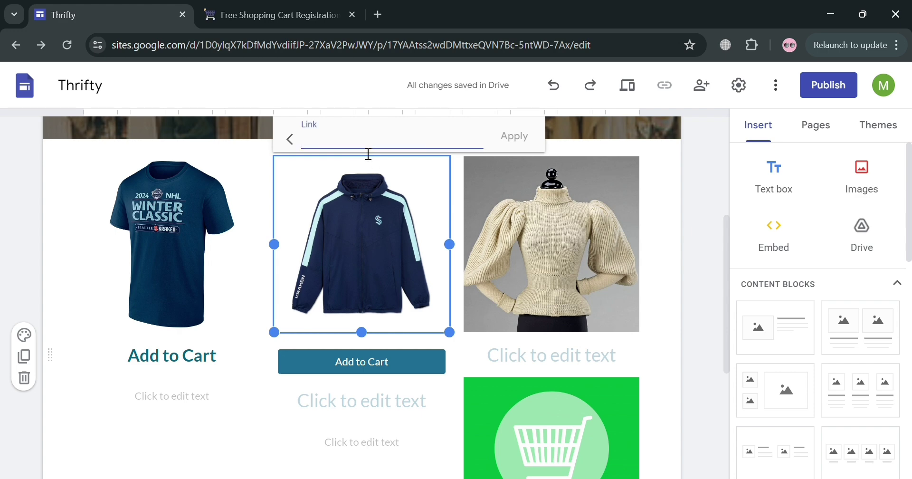
{"action": "type", "text": "https://www.romancart.com/shopping-cart/register/"}
{"action": "left_click", "coordinate": [513, 141]}
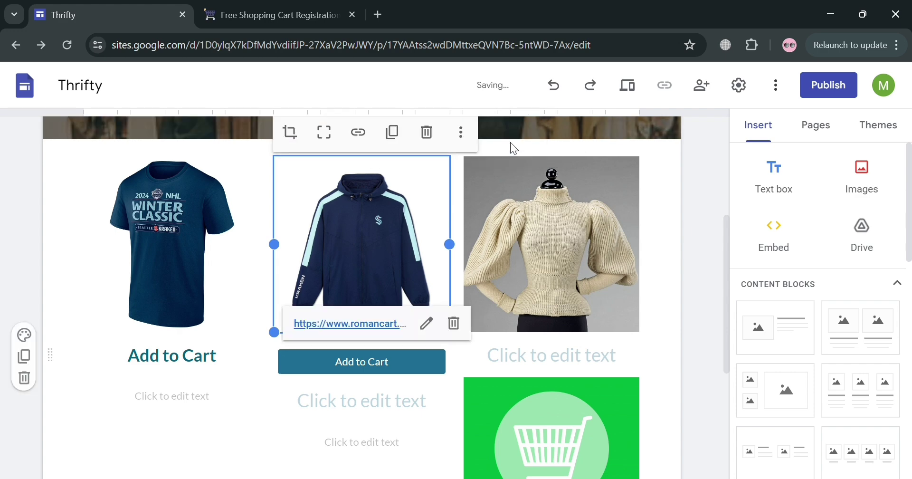
Link the T-shirt image to the RomanCart registration URL as well
{"action": "left_click", "coordinate": [159, 299]}
{"action": "left_click", "coordinate": [159, 299]}
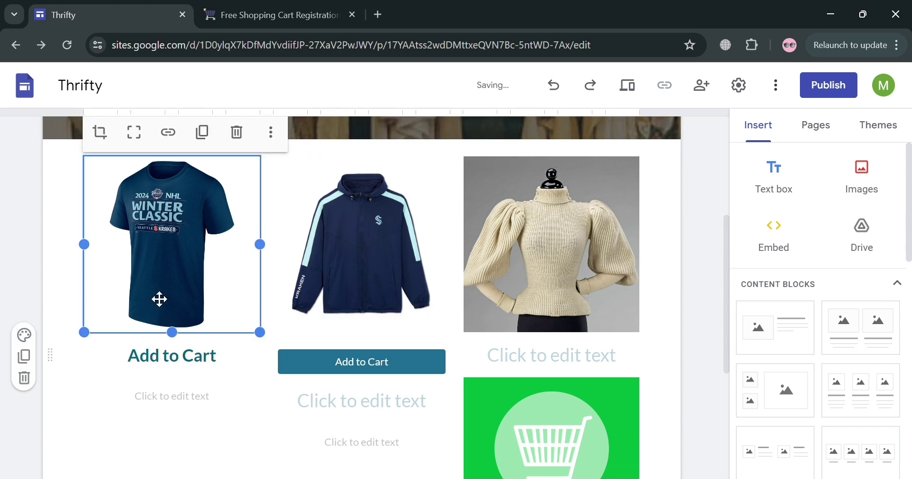
{"action": "left_click", "coordinate": [168, 132]}
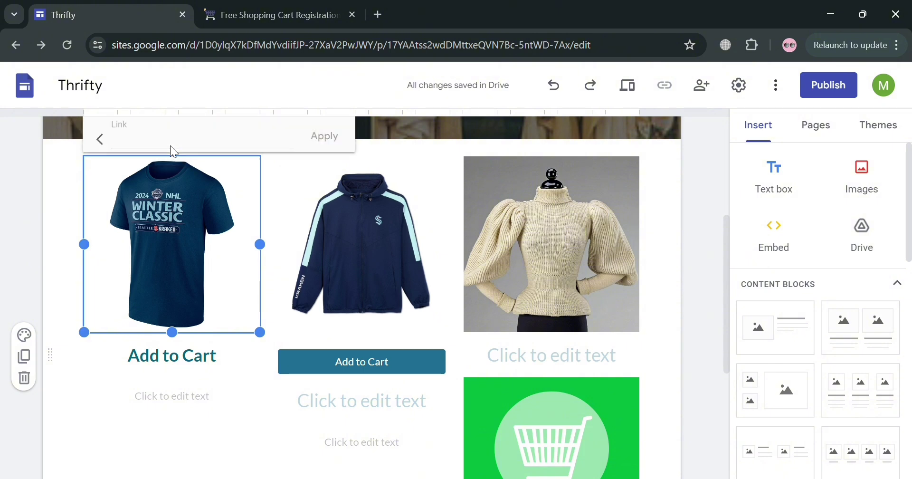
{"action": "left_click", "coordinate": [190, 150]}
{"action": "type", "text": "https://www.romancart.com/shopping-cart/register/"}
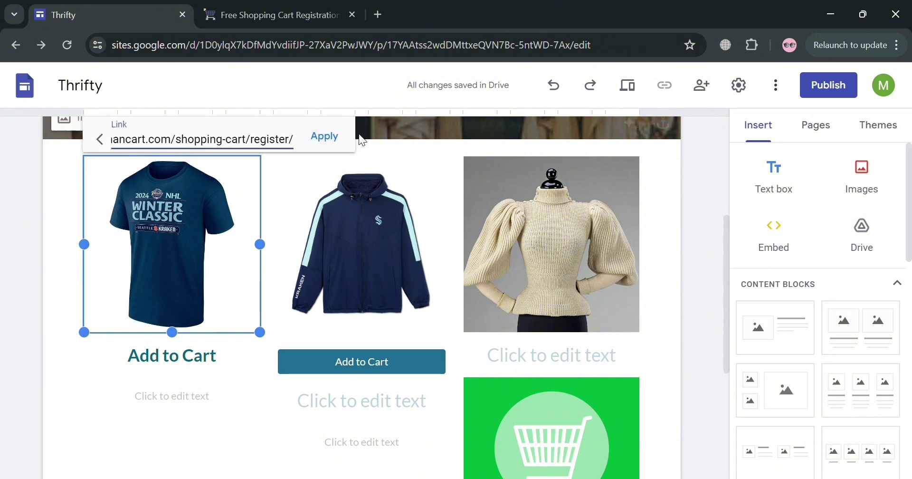
{"action": "left_click", "coordinate": [325, 136]}
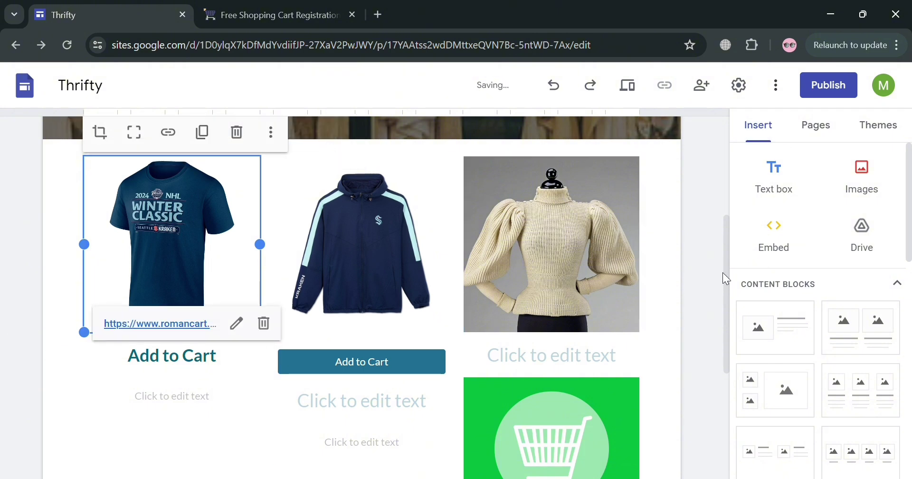
{"action": "left_click", "coordinate": [671, 308]}
{"action": "scroll", "coordinate": [671, 308], "scroll_direction": "up", "scroll_amount": 2}
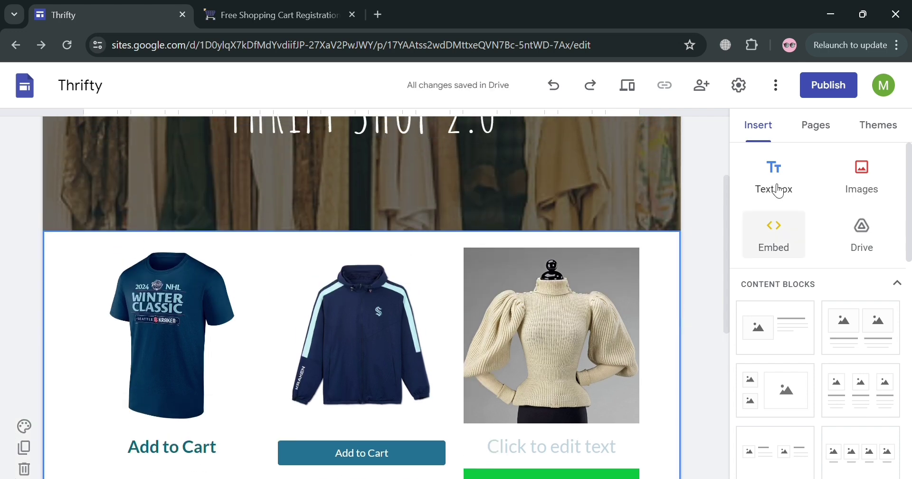
Publish the site at sites.google.com/view/thriftystore2 and view the live site in a new tab
{"action": "left_click", "coordinate": [832, 88]}
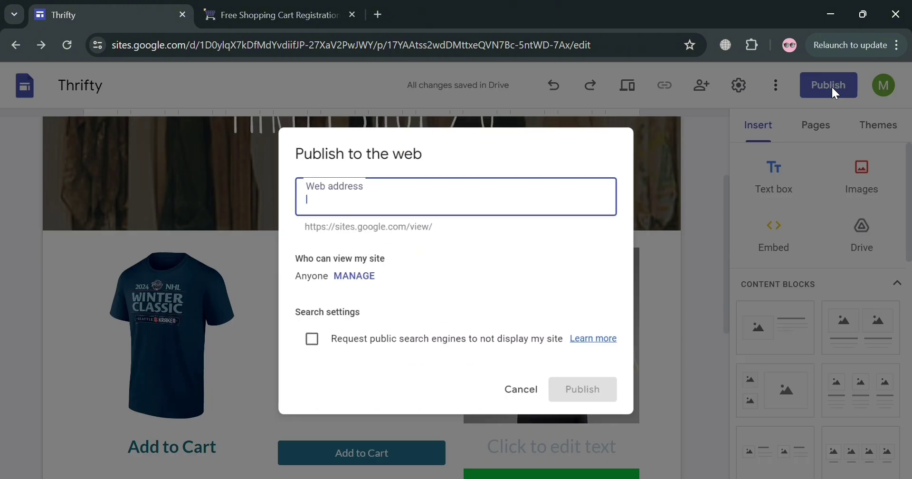
{"action": "type", "text": "thriftystore2.0"}
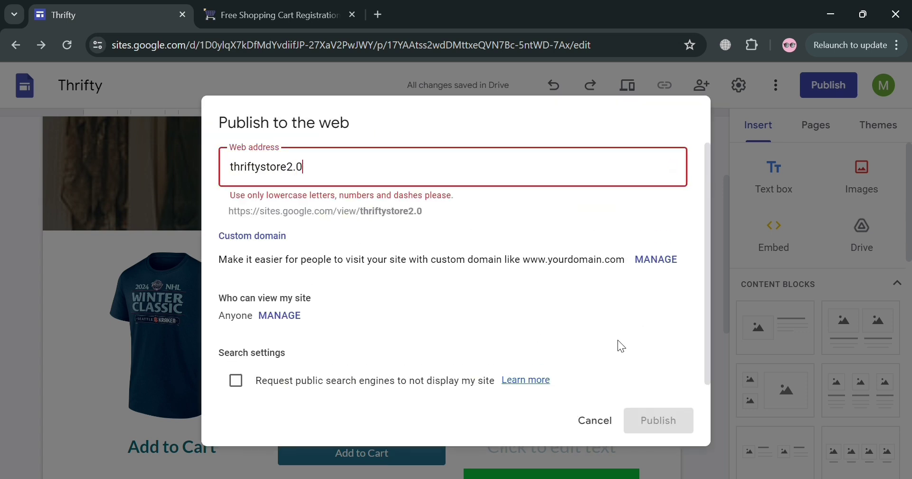
{"action": "key", "text": "BackSpace"}
{"action": "key", "text": "BackSpace"}
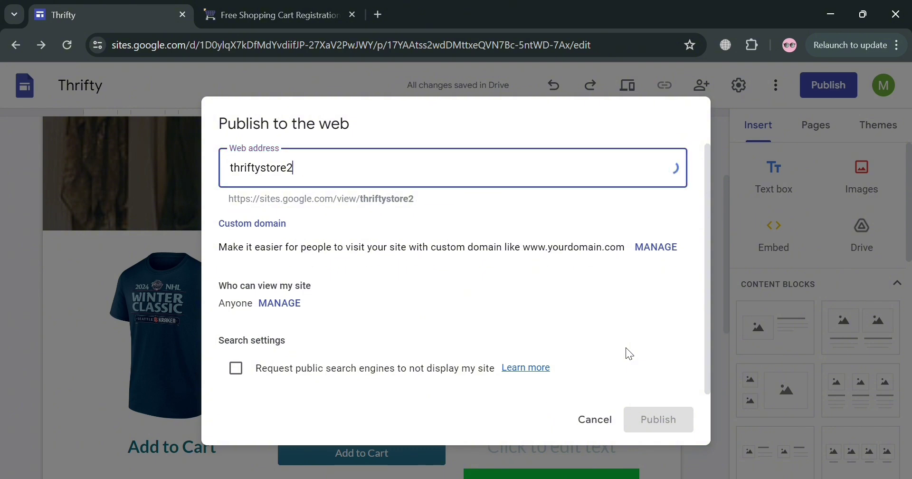
{"action": "left_click", "coordinate": [651, 421]}
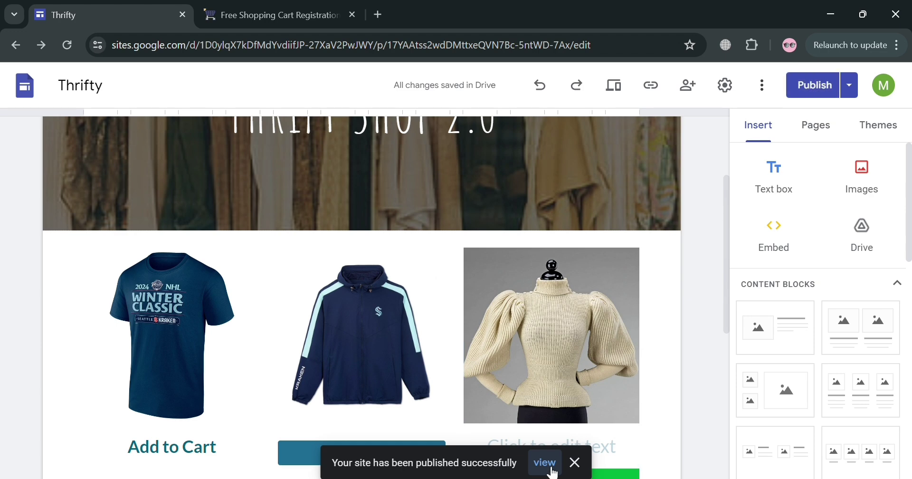
{"action": "left_click", "coordinate": [553, 472]}
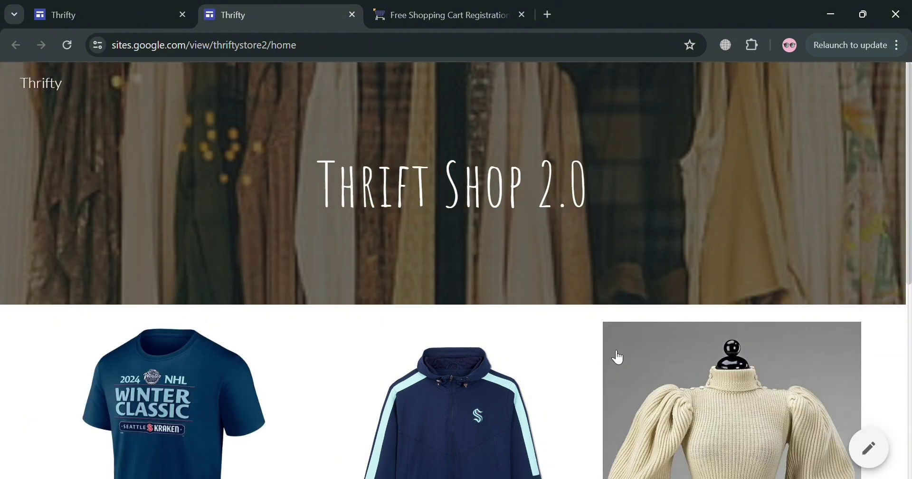
Test the Add to Cart text link, Add to Cart button and green cart image on the live store page
{"action": "scroll", "coordinate": [618, 357], "scroll_direction": "down", "scroll_amount": 6}
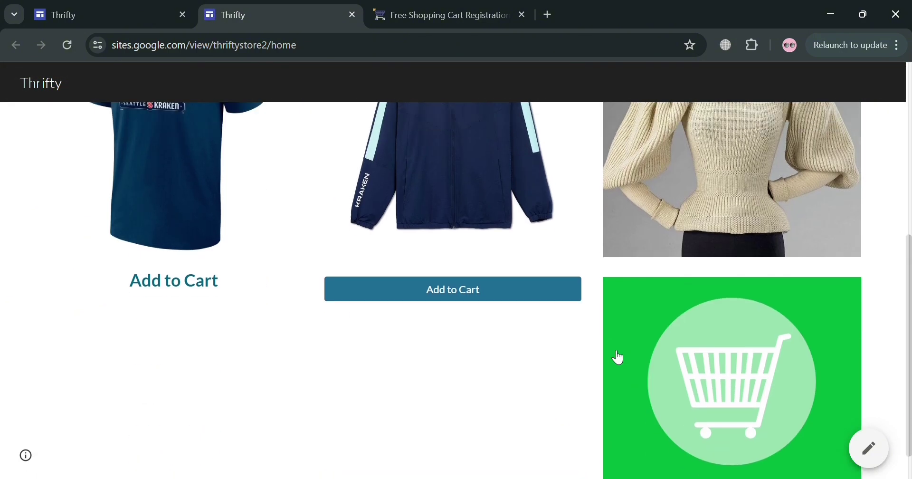
{"action": "scroll", "coordinate": [617, 359], "scroll_direction": "up", "scroll_amount": 6}
{"action": "scroll", "coordinate": [616, 359], "scroll_direction": "down", "scroll_amount": 5}
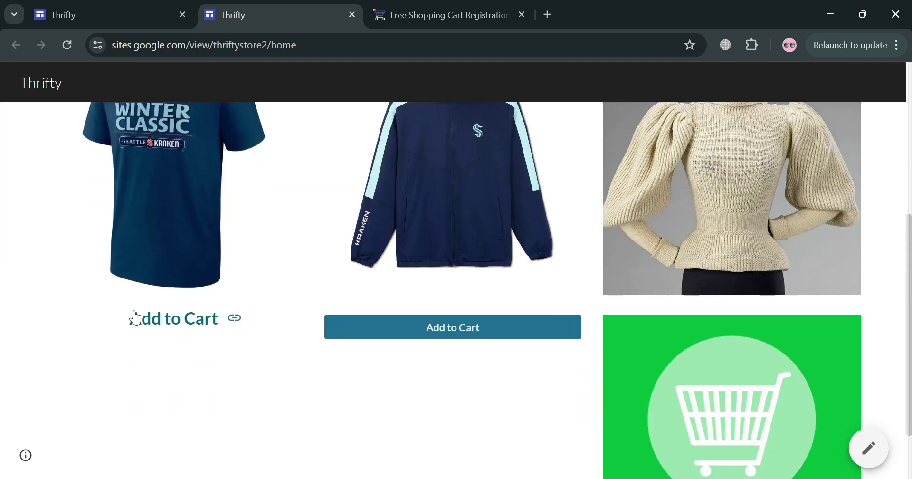
{"action": "left_click", "coordinate": [136, 318]}
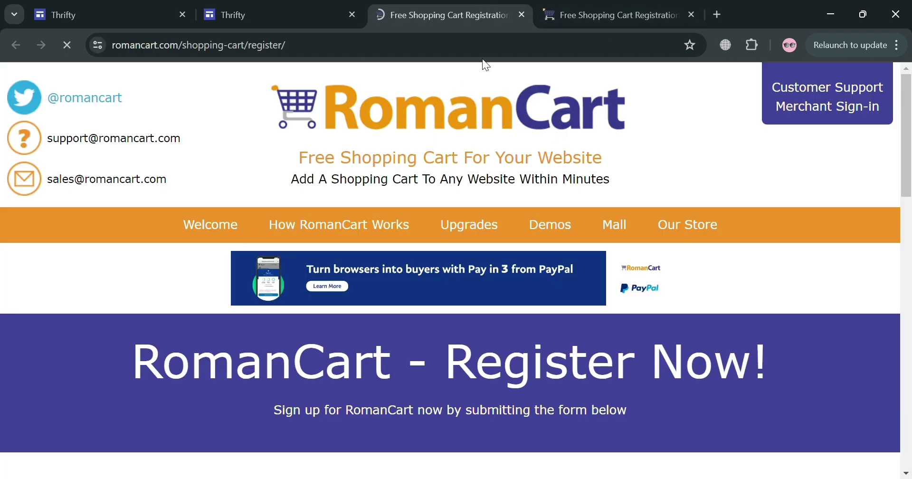
{"action": "left_click", "coordinate": [291, 7]}
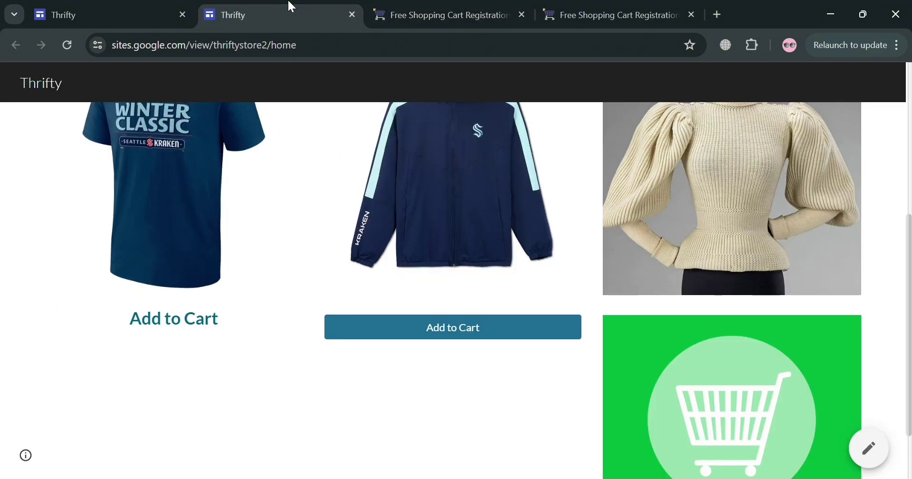
{"action": "left_click", "coordinate": [495, 328]}
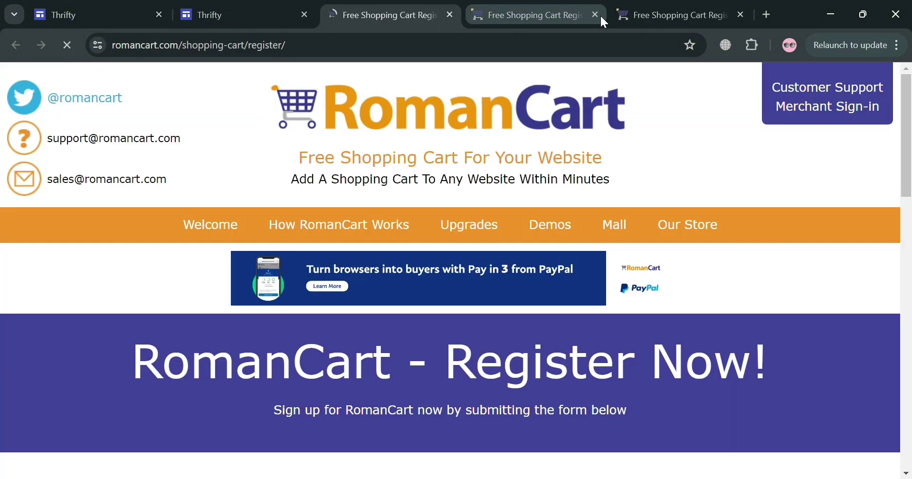
{"action": "left_click", "coordinate": [244, 7]}
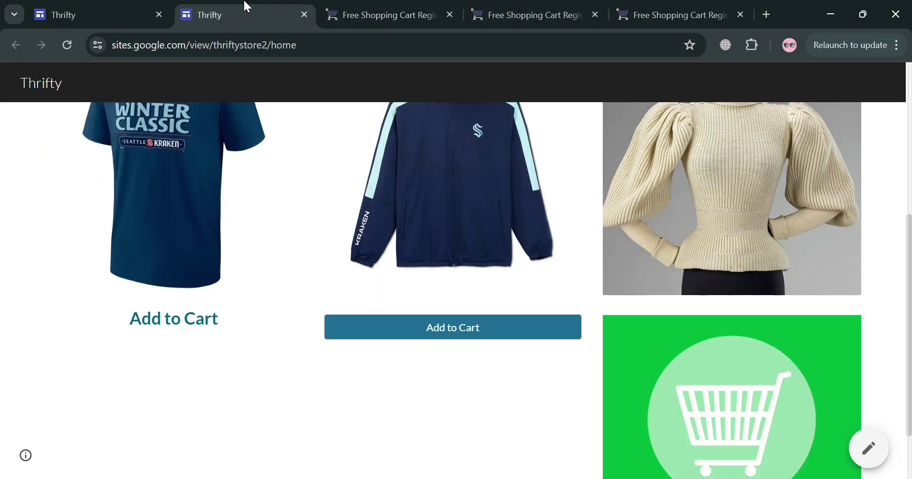
{"action": "left_click", "coordinate": [641, 392]}
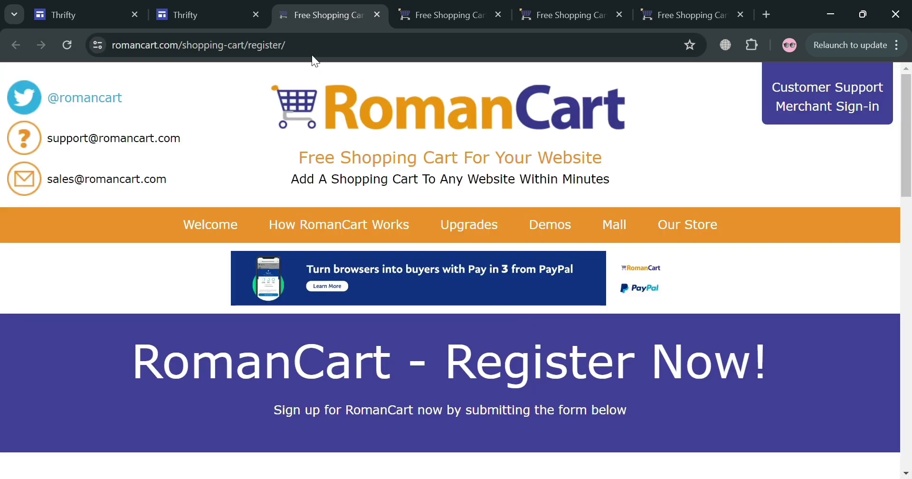
{"action": "left_click", "coordinate": [214, 9]}
{"action": "scroll", "coordinate": [677, 306], "scroll_direction": "up", "scroll_amount": 3}
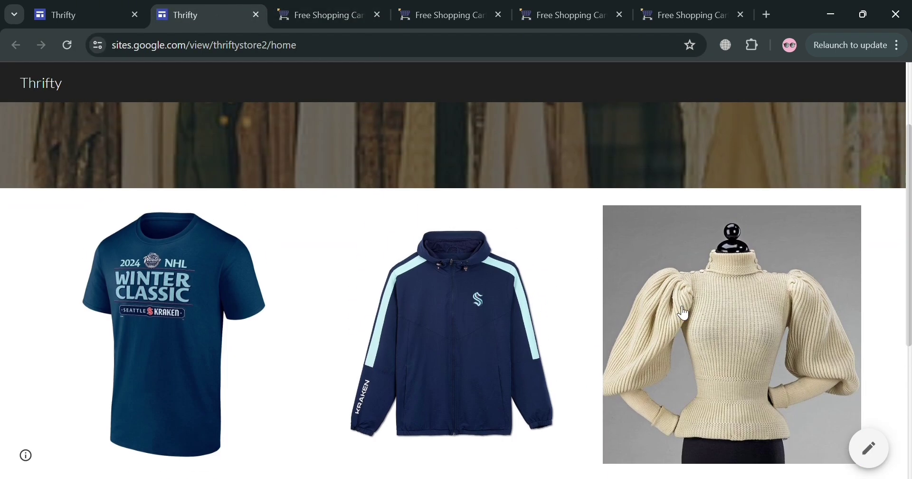